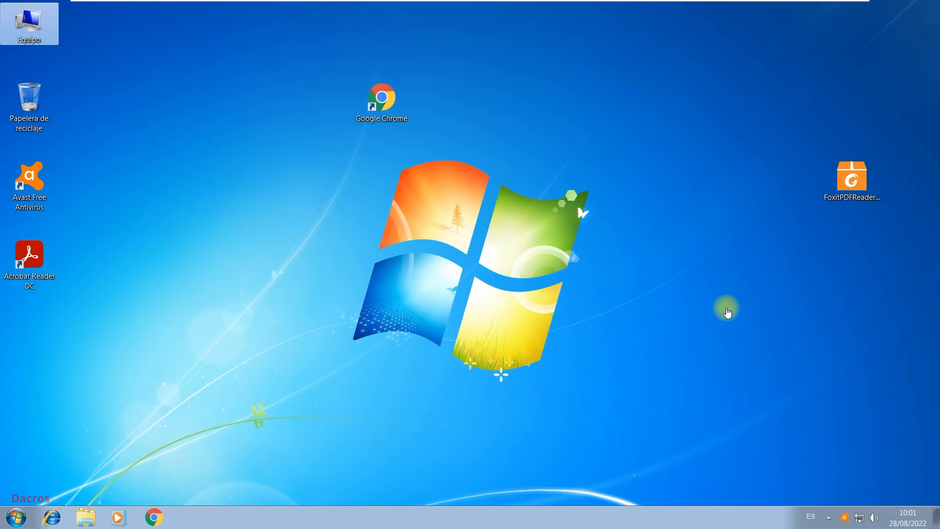
# - View the computer's basic system properties, checking the Windows edition and system type, and close the window
pyautogui.click(696, 337)
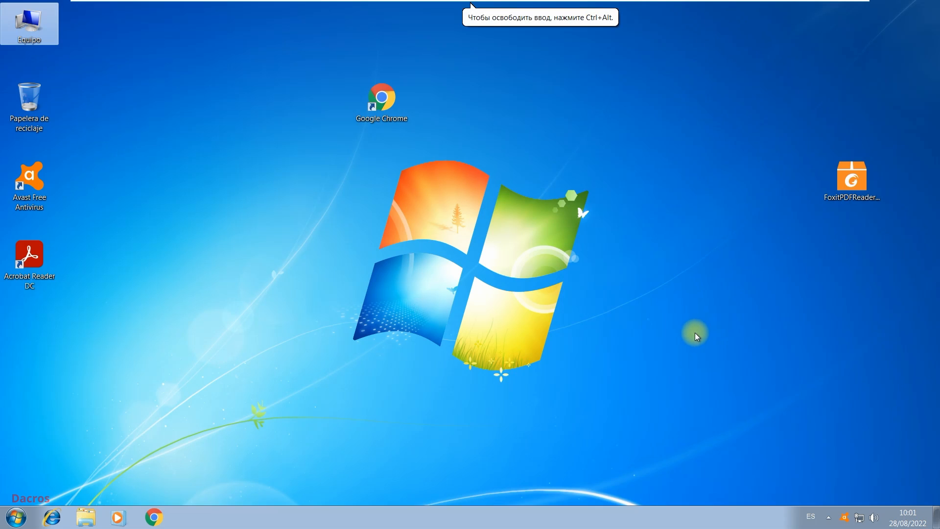
pyautogui.rightClick(48, 39)
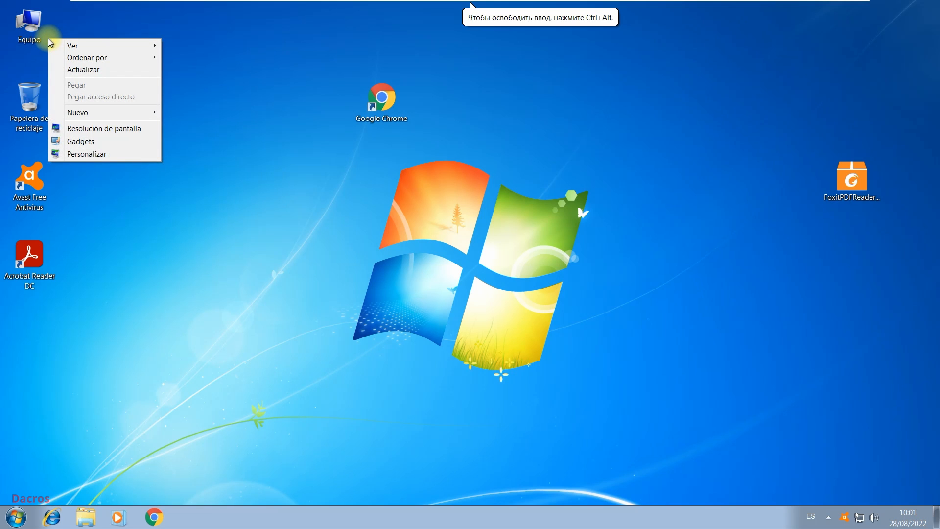
pyautogui.rightClick(34, 38)
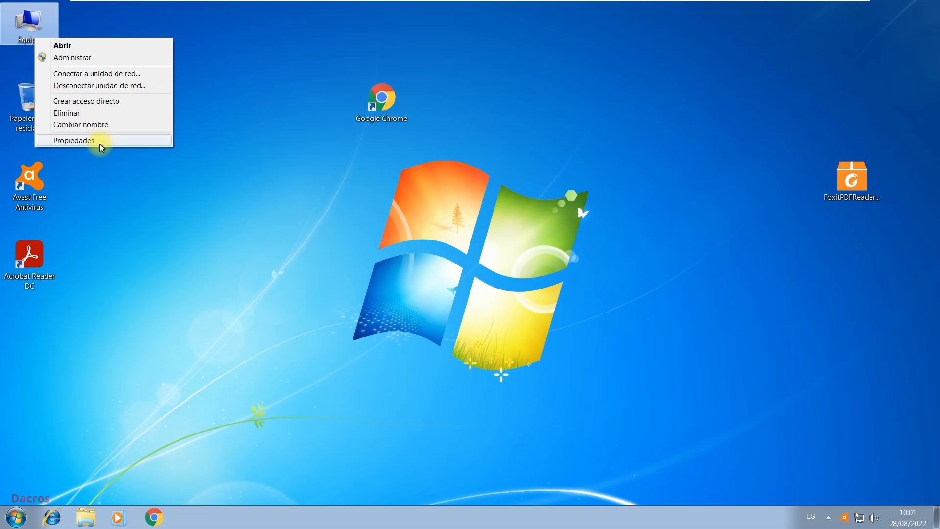
pyautogui.rightClick(17, 20)
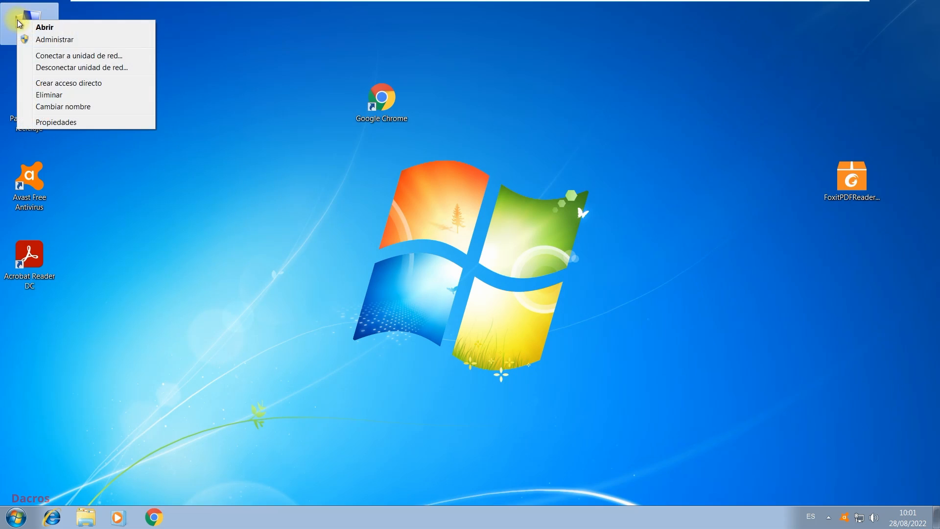
pyautogui.click(80, 120)
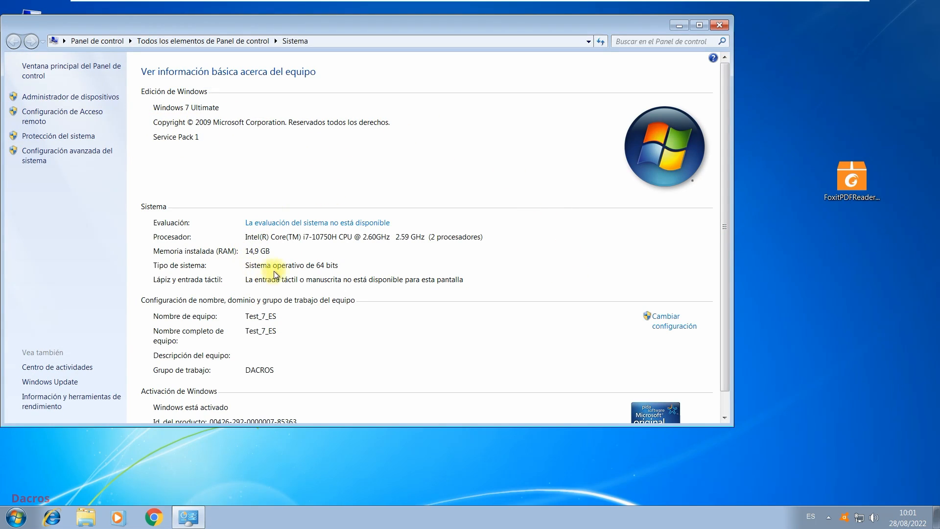
pyautogui.click(722, 25)
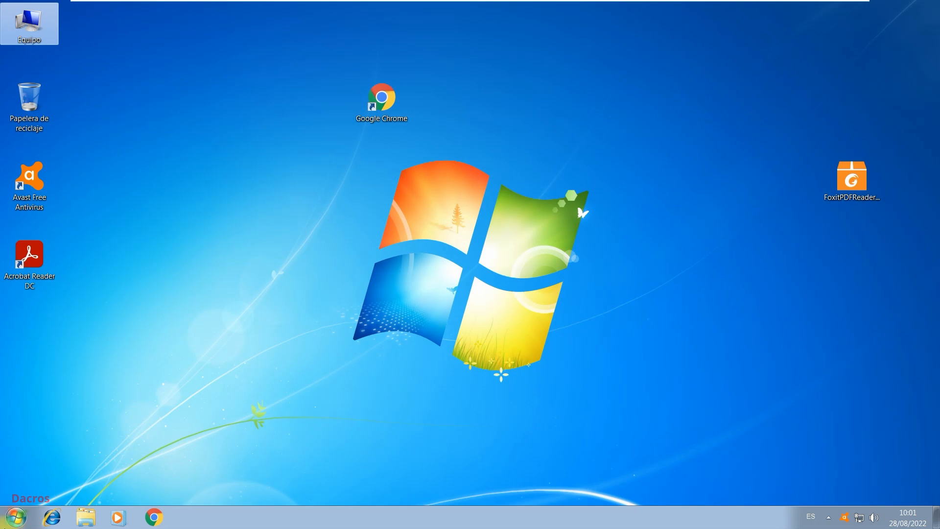
# - Try to search for updates in Windows Update through the Control Panel
pyautogui.click(5, 525)
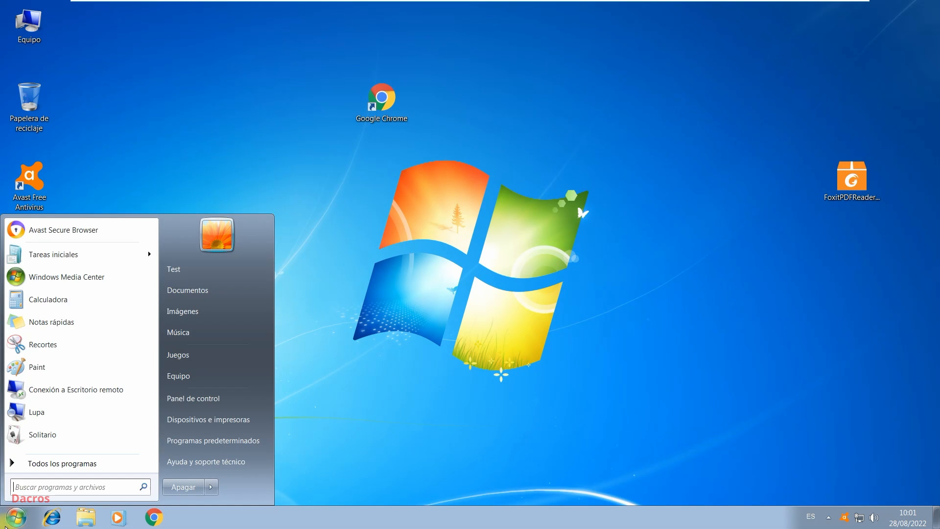
pyautogui.click(198, 399)
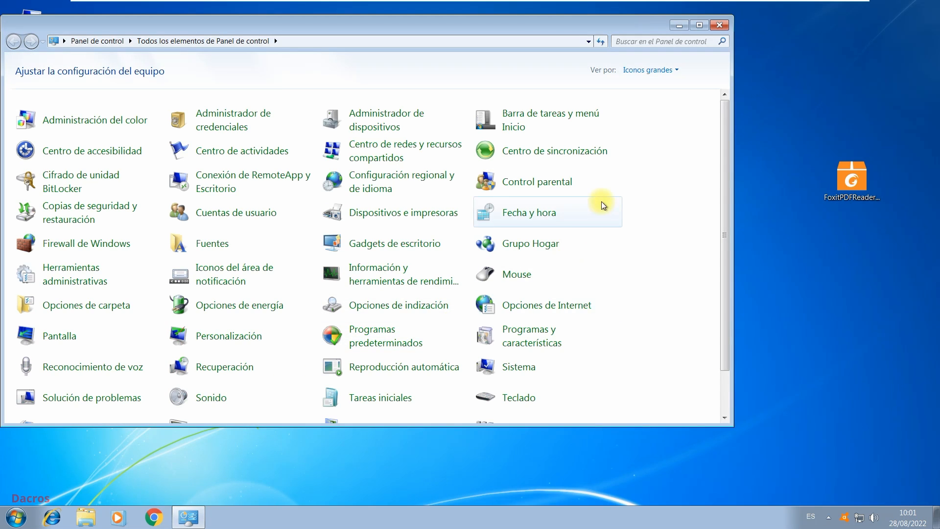
pyautogui.scroll(-1, 598, 205)
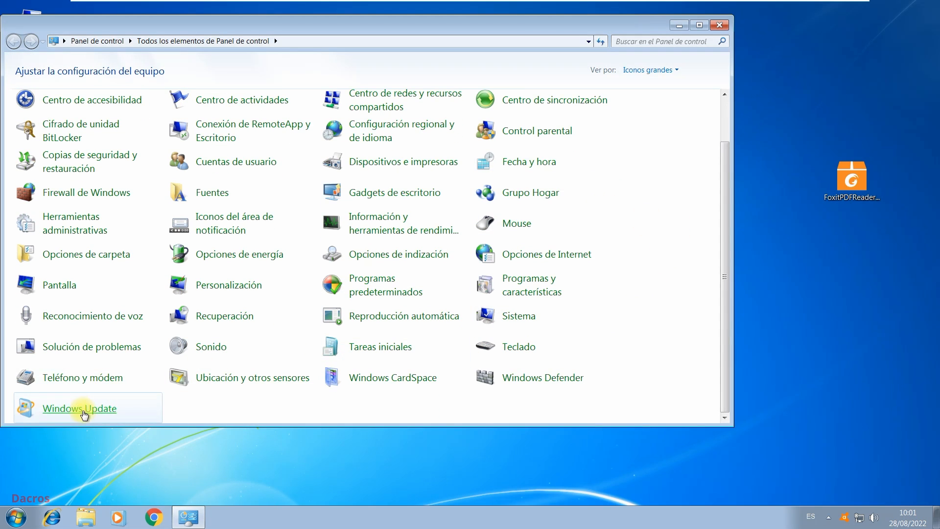
pyautogui.click(77, 409)
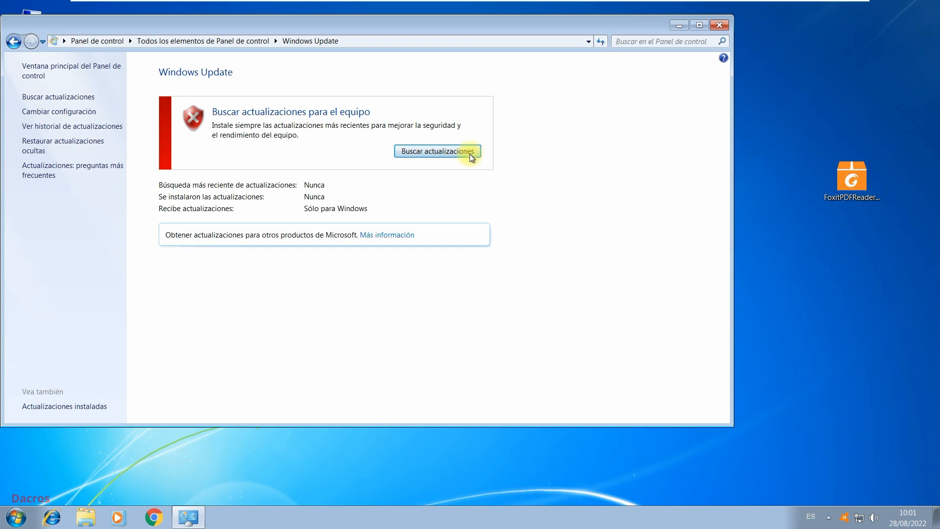
pyautogui.click(456, 146)
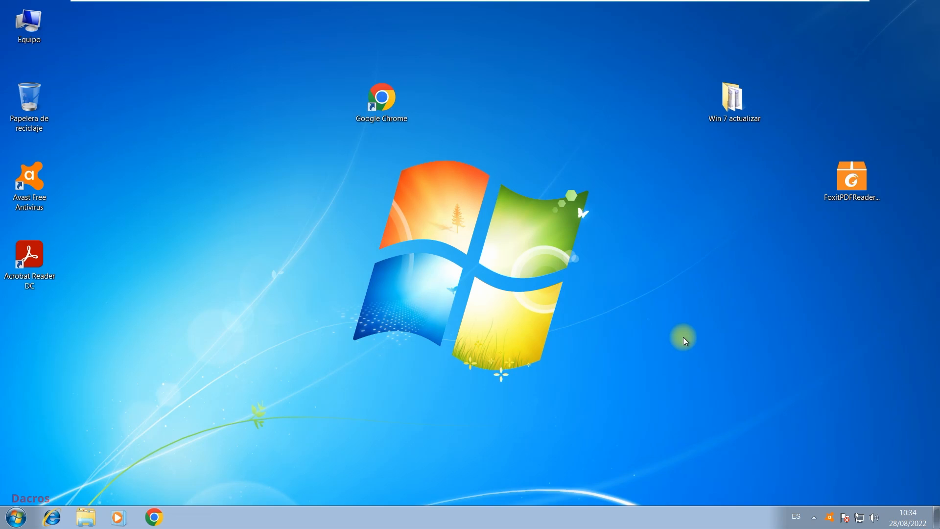
# - Recheck the installed service pack and system architecture in the computer's properties, and close them
pyautogui.rightClick(36, 38)
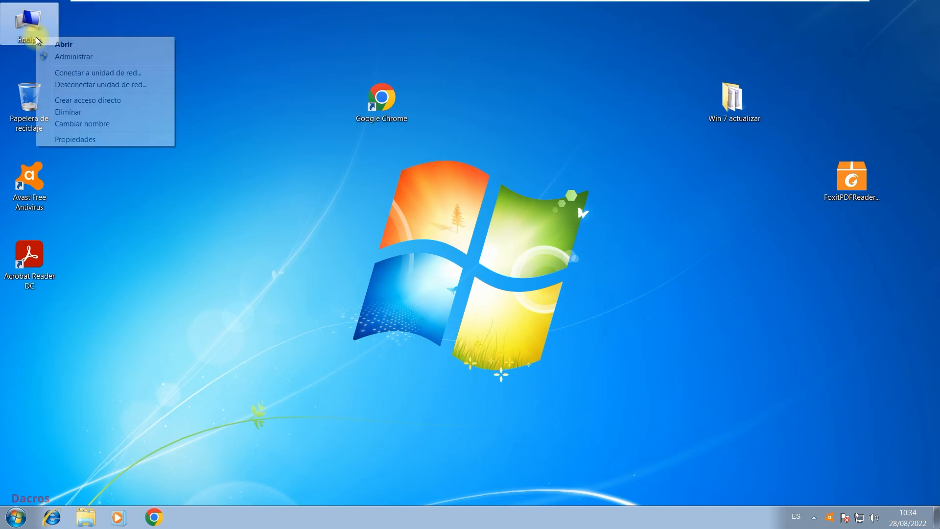
pyautogui.click(84, 143)
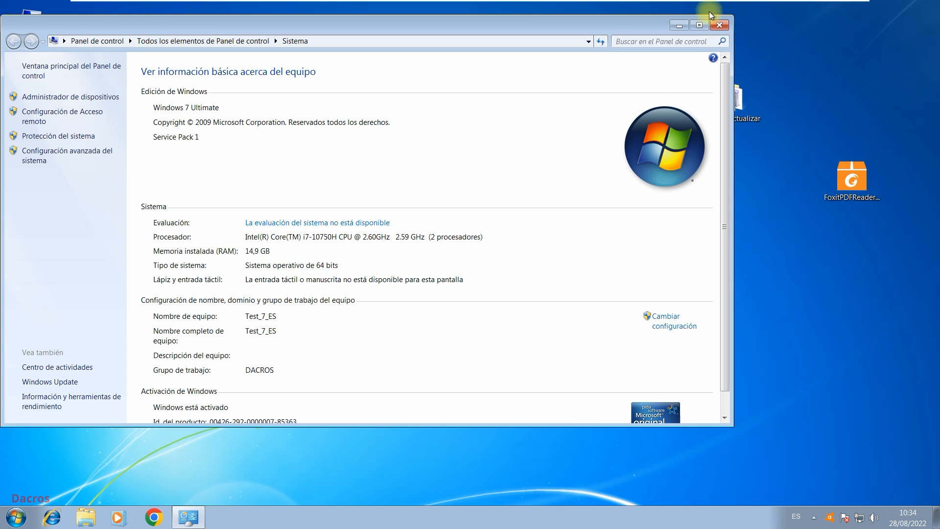
pyautogui.click(721, 29)
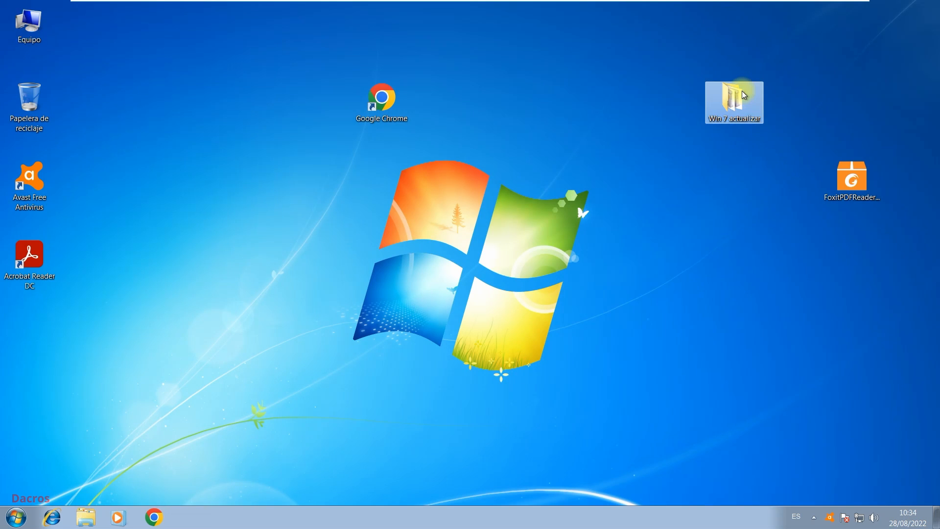
# - Examine the two installers in the Service Pack 1 subfolder of the desktop folder Win 7 actualizar, and return to the parent folder
pyautogui.doubleClick(742, 90)
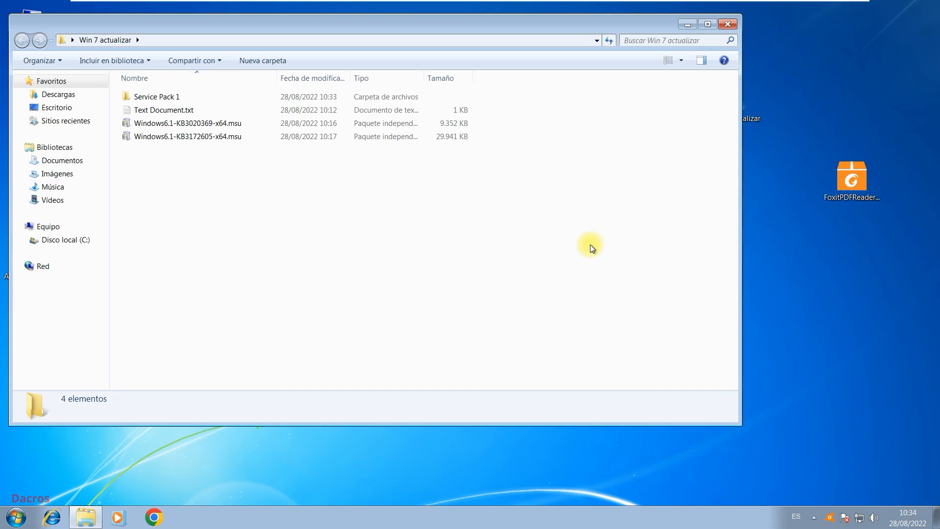
pyautogui.doubleClick(167, 96)
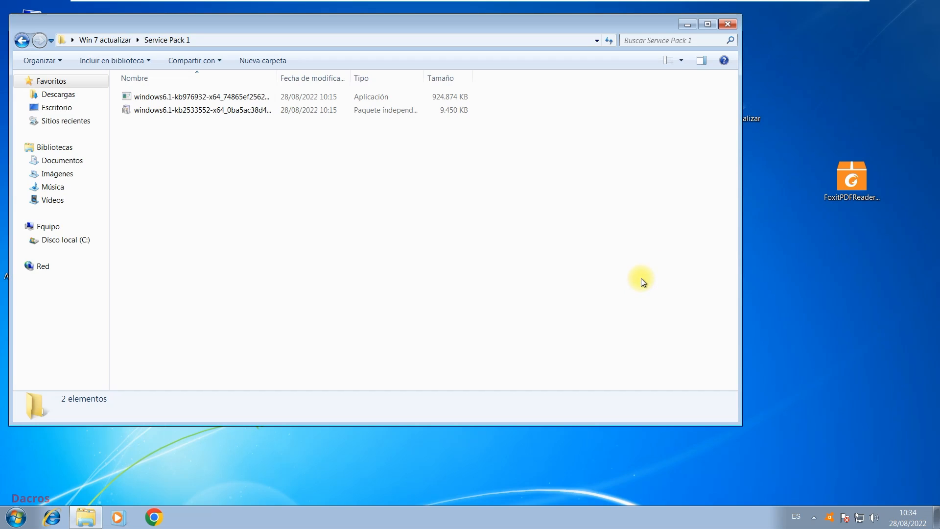
pyautogui.click(383, 114)
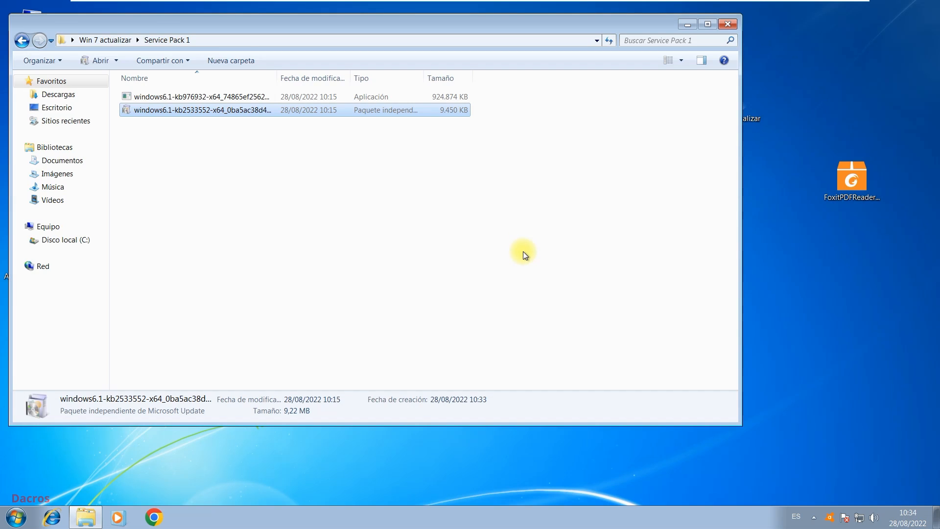
pyautogui.click(439, 98)
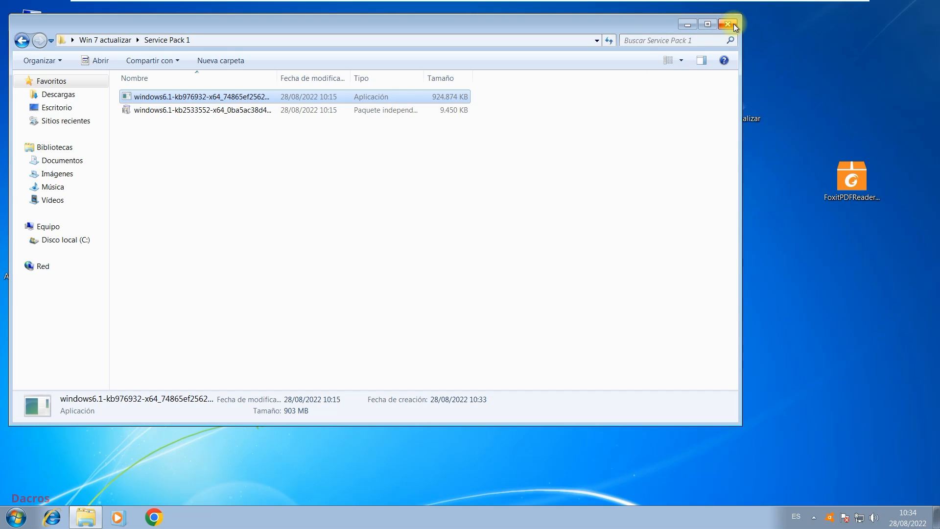
pyautogui.click(112, 39)
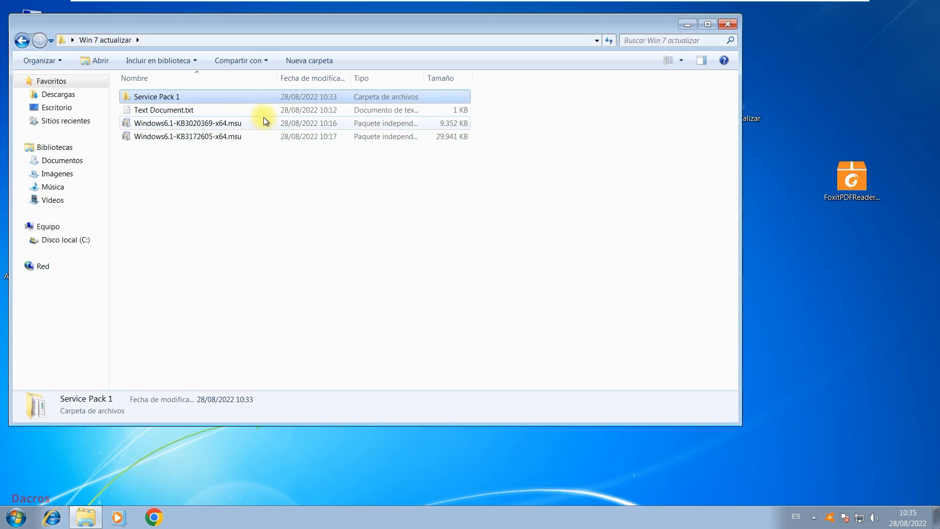
# - Install the standalone update Windows6.1-KB3020369-x64.msu and close its installer
pyautogui.doubleClick(455, 125)
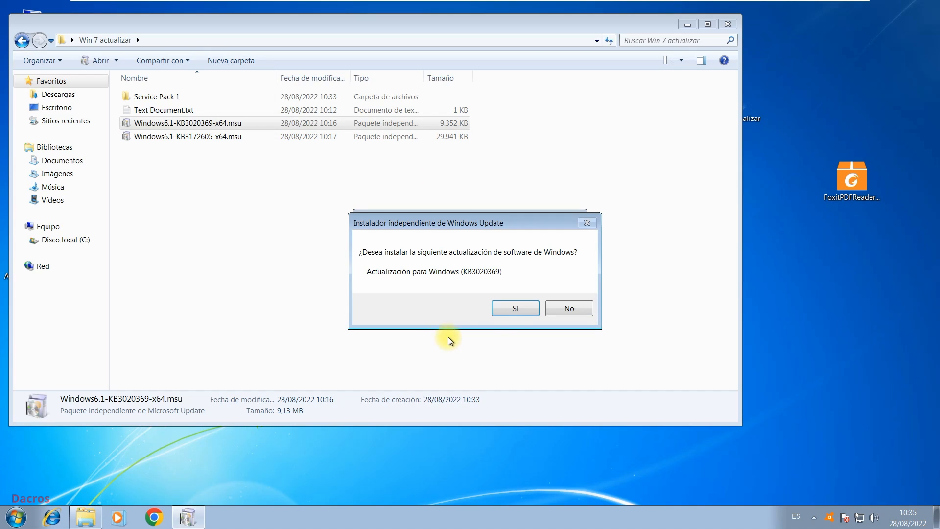
pyautogui.click(514, 309)
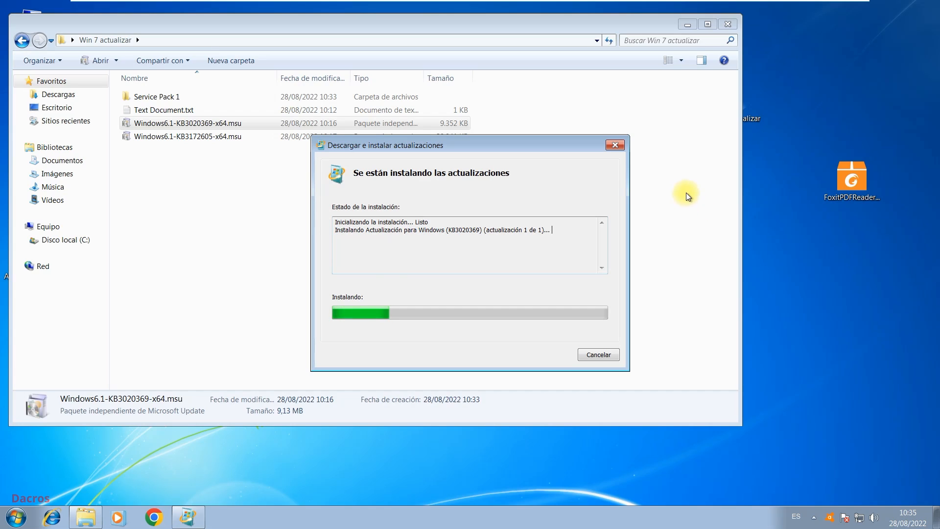
pyautogui.click(589, 356)
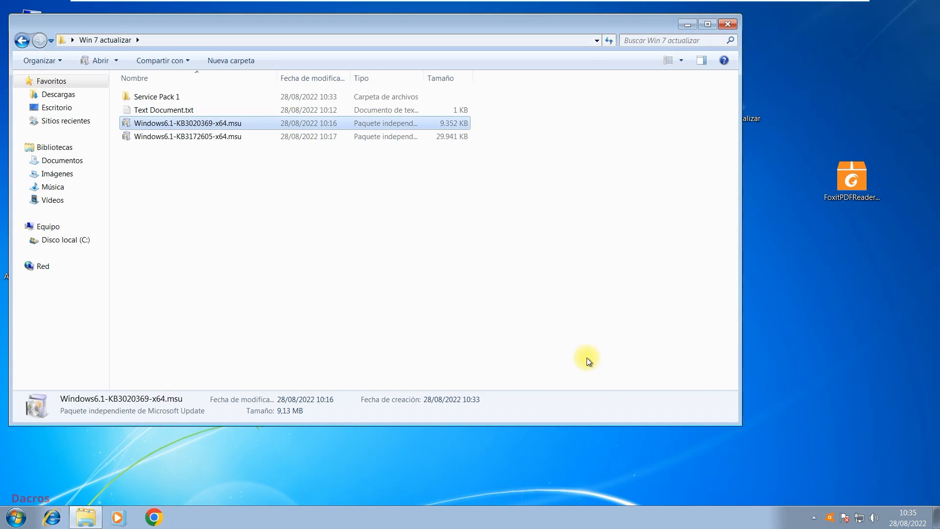
# - Install the standalone update Windows6.1-KB3172605-x64.msu and restart the computer to apply it
pyautogui.doubleClick(355, 140)
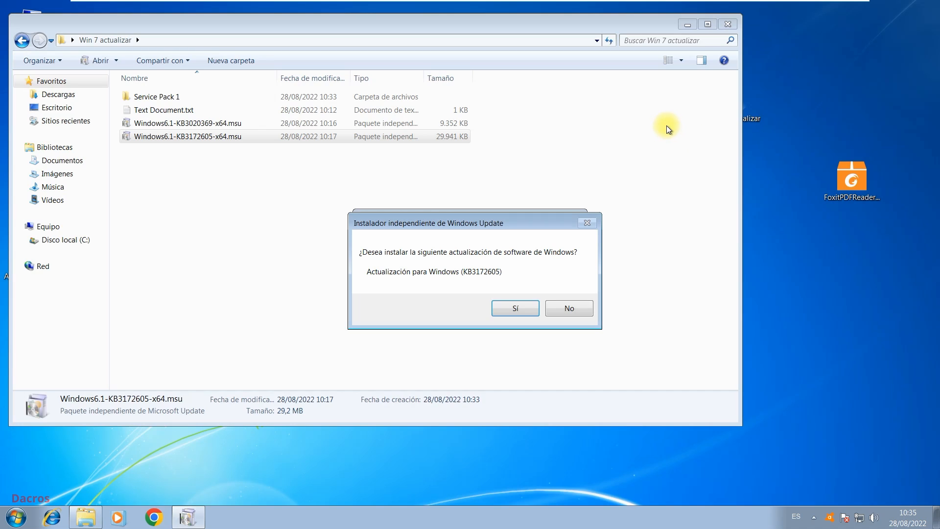
pyautogui.click(526, 308)
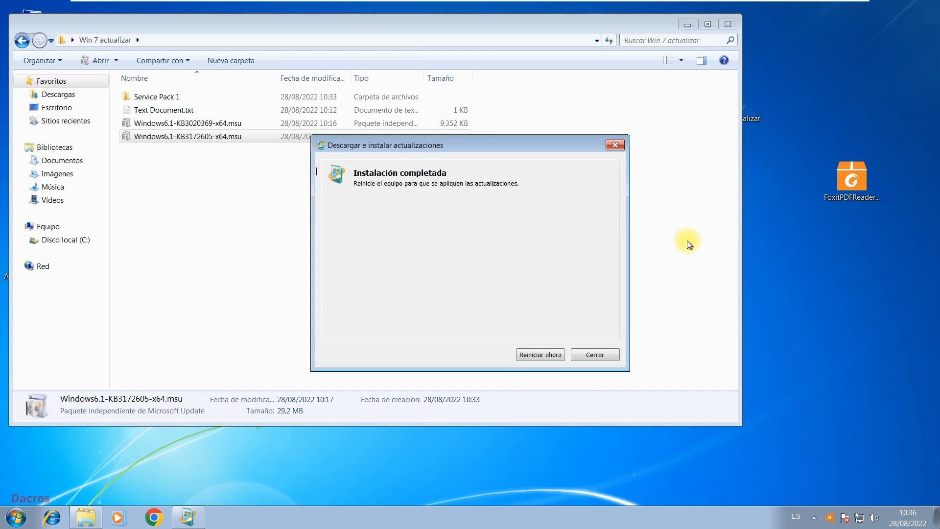
pyautogui.click(550, 356)
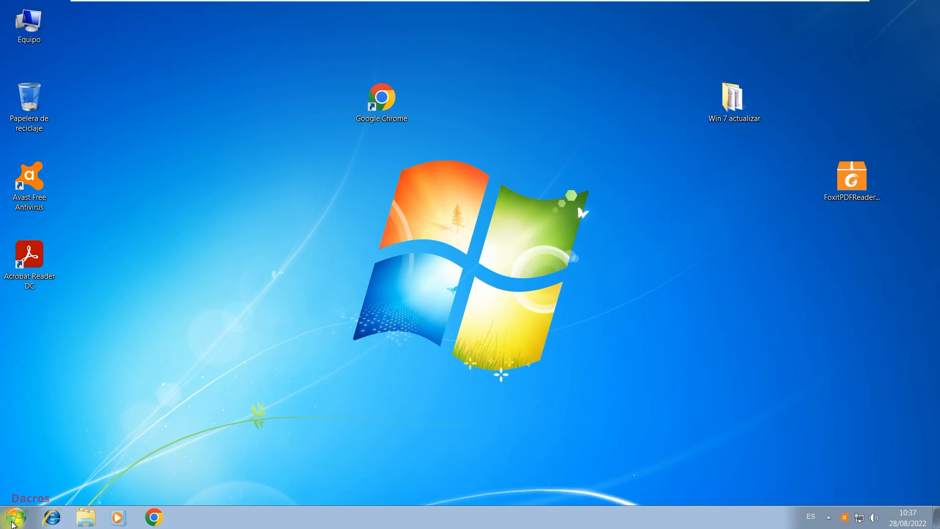
# - Open Windows Update from the Control Panel, start a check for updates, and maximize the window
pyautogui.click(15, 518)
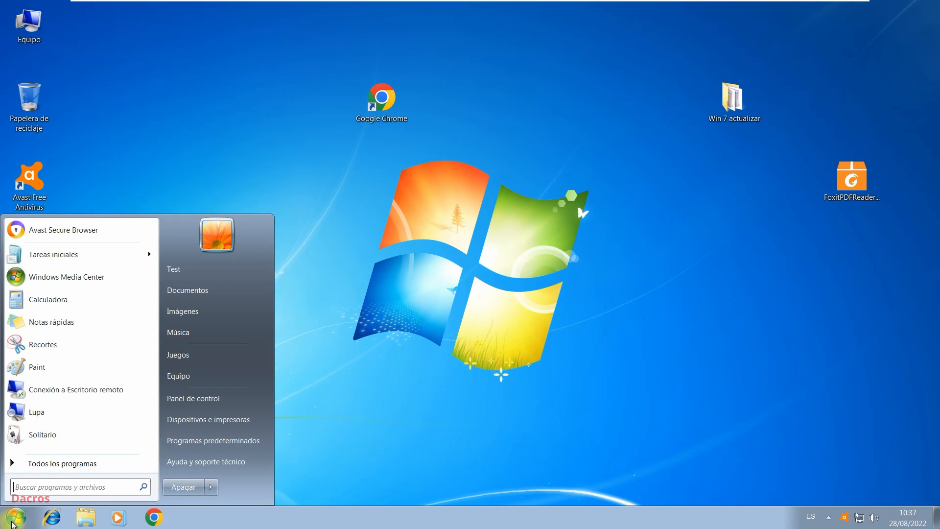
pyautogui.click(193, 398)
pyautogui.scroll(-1, 695, 325)
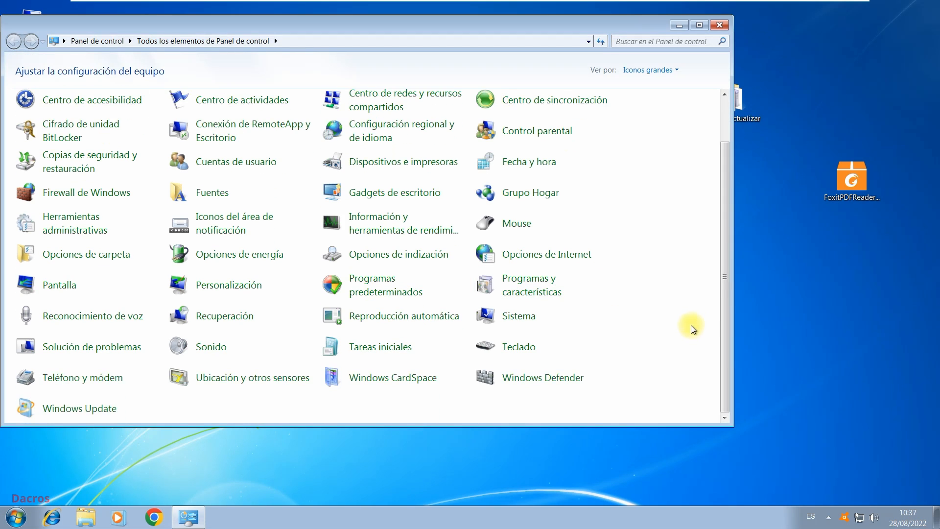
pyautogui.click(104, 411)
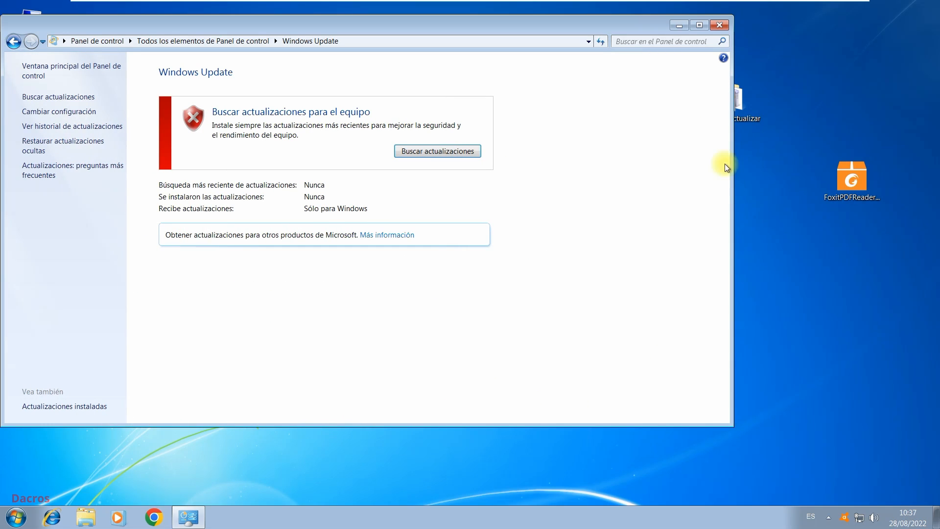
pyautogui.click(466, 154)
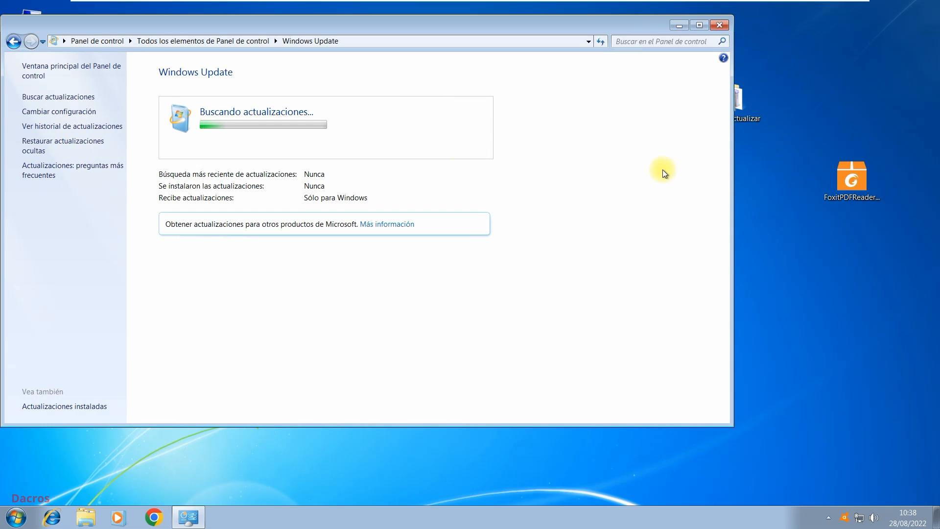
pyautogui.moveTo(701, 27); pyautogui.dragTo(701, 1)
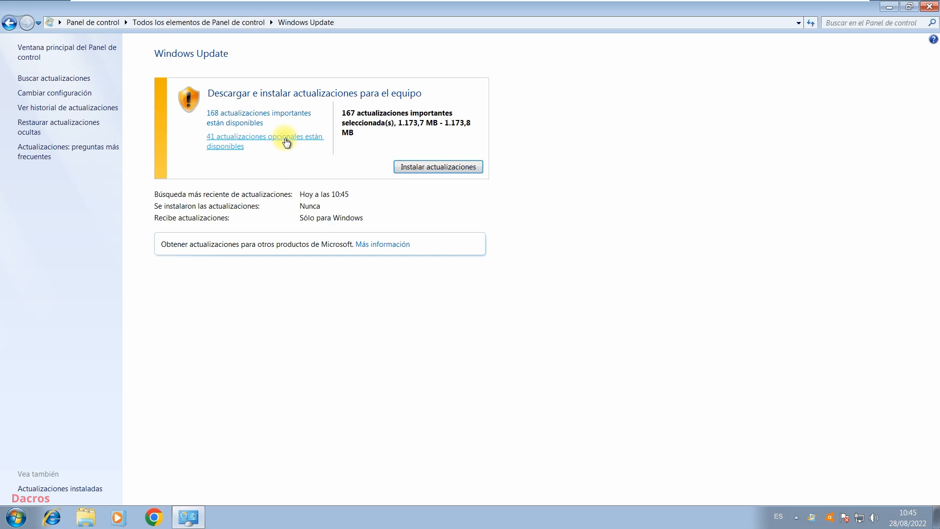
# - Review the list of important updates selected for installation and dismiss the scheduled-installation notification
pyautogui.click(273, 115)
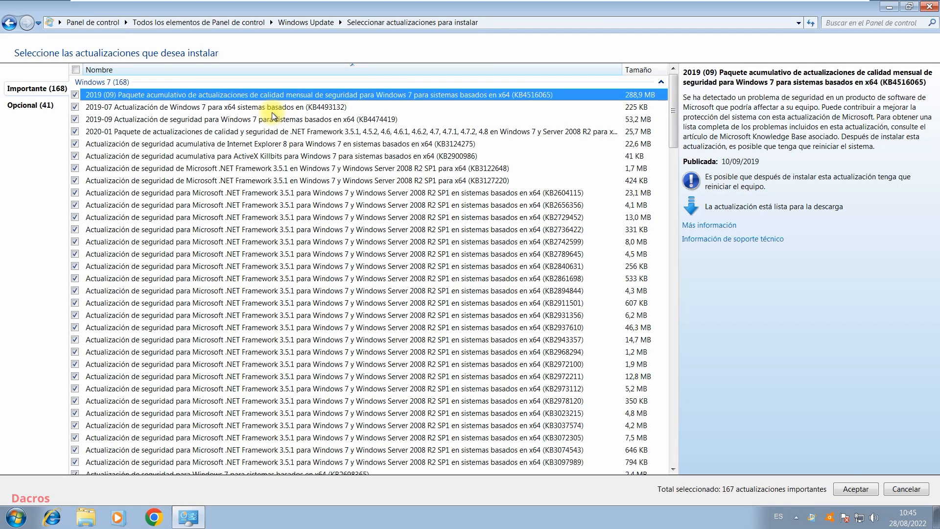
pyautogui.scroll(-10, 440, 171)
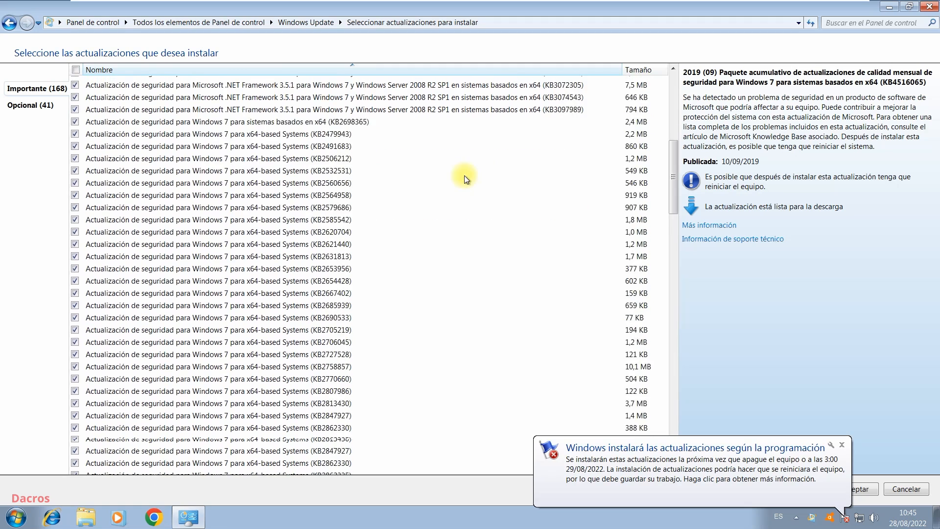
pyautogui.scroll(-1, 464, 178)
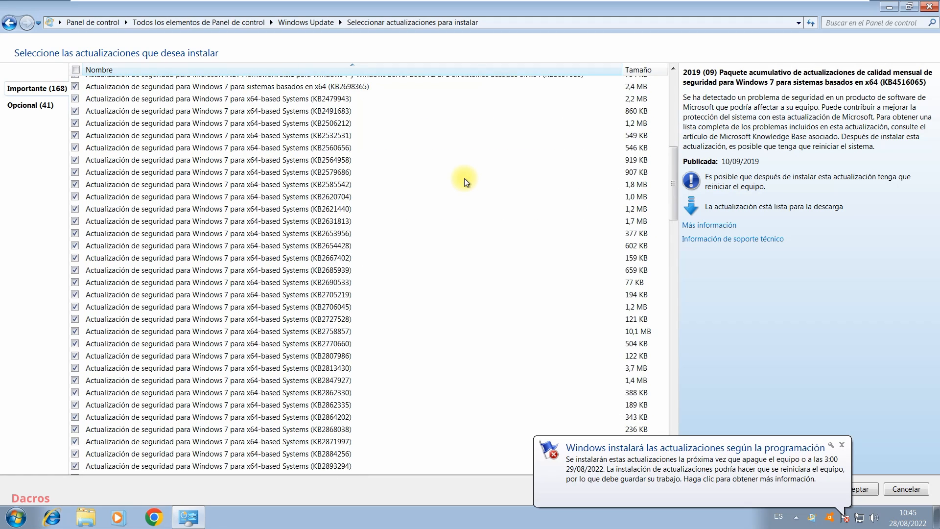
pyautogui.scroll(6, 464, 178)
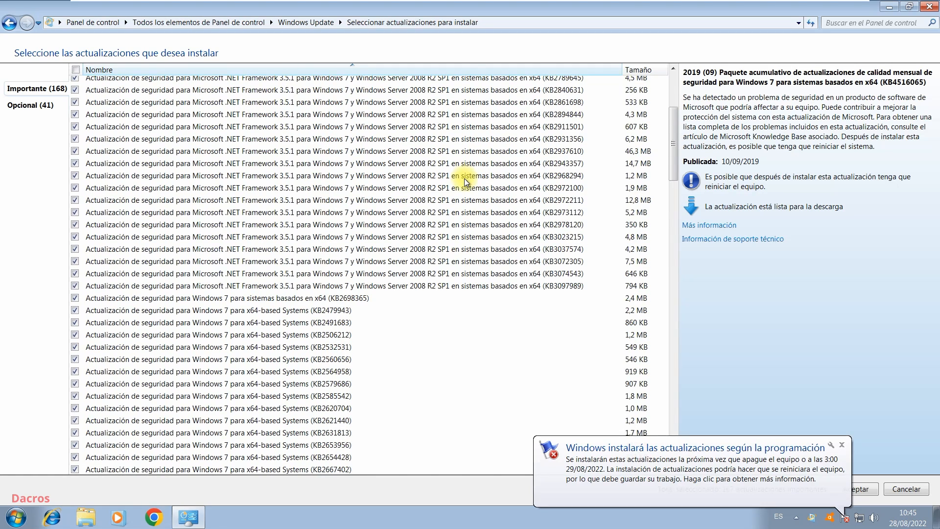
pyautogui.click(841, 445)
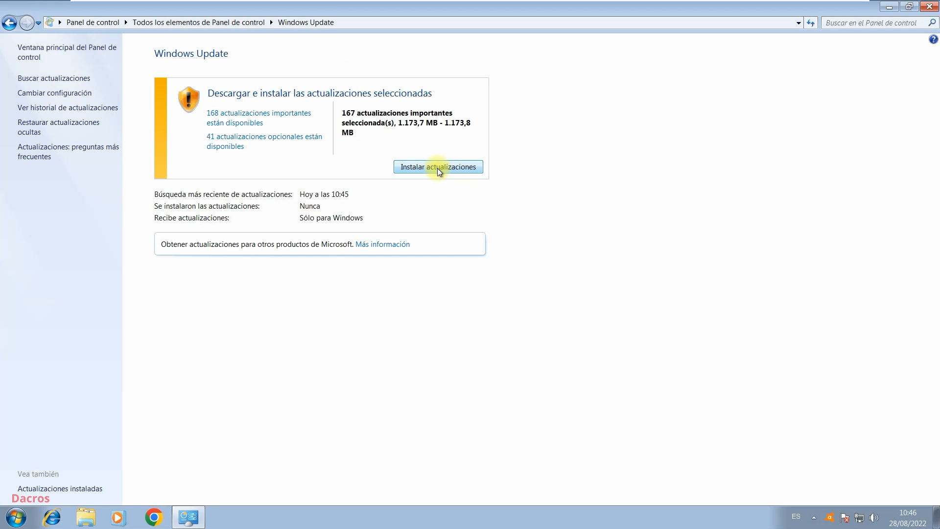
# - Start installing the selected important updates and accept the licence terms for the malicious software removal tool KB890830
pyautogui.click(437, 167)
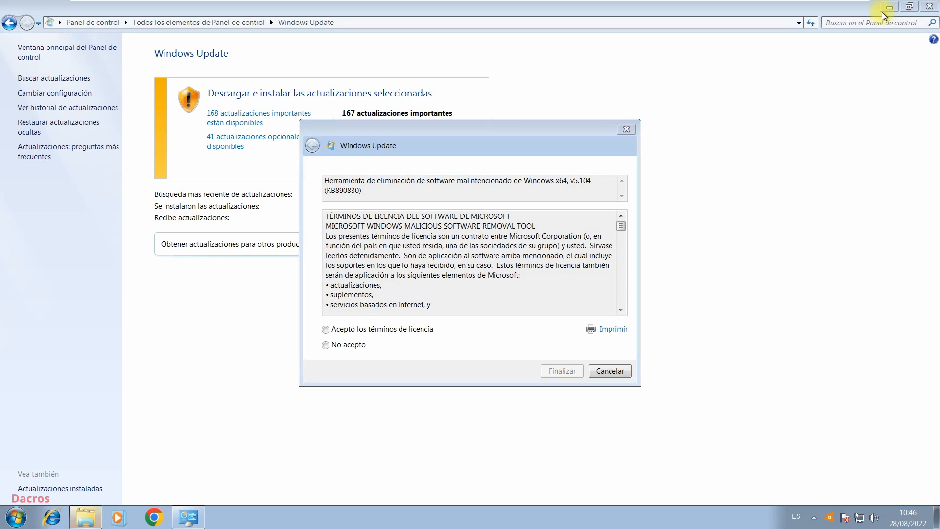
pyautogui.click(401, 335)
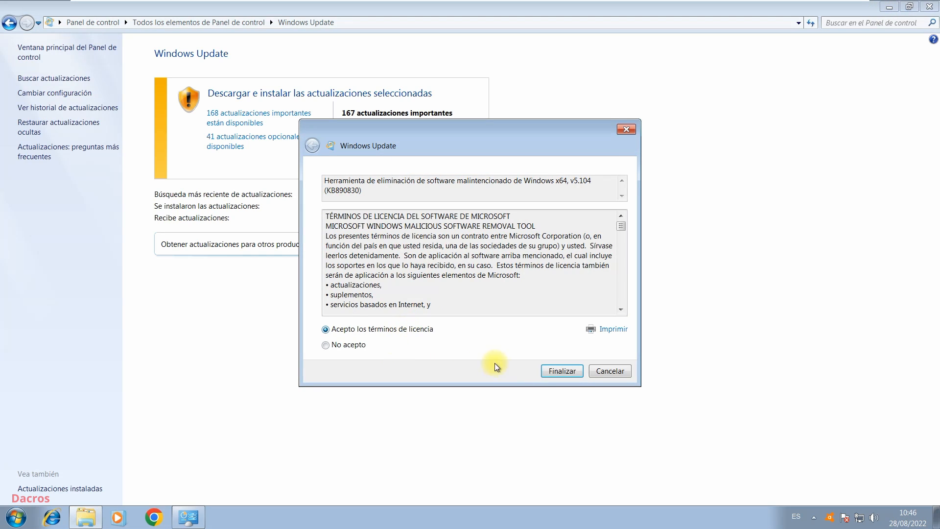
pyautogui.click(554, 374)
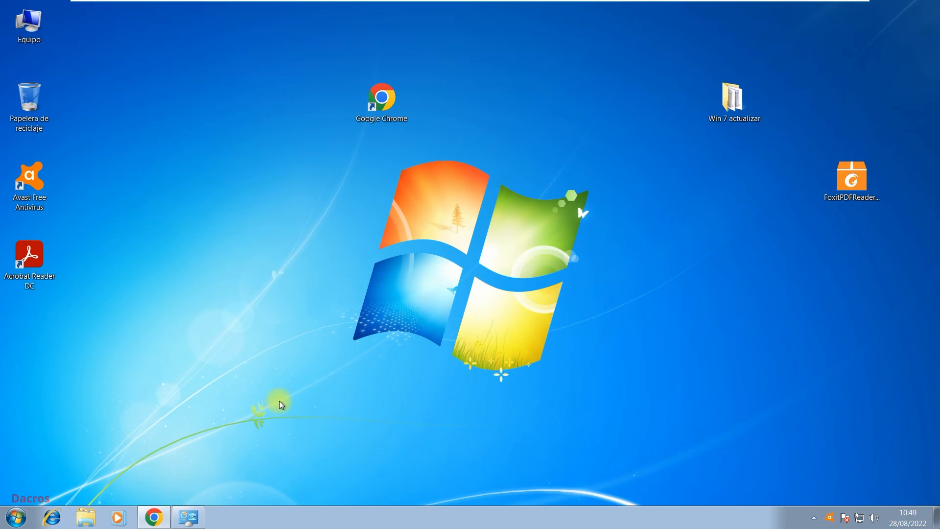
# - Open Text Document.txt from the Win 7 actualizar folder on the desktop, close the folder window and reposition the notes
pyautogui.click(737, 101)
pyautogui.doubleClick(753, 107)
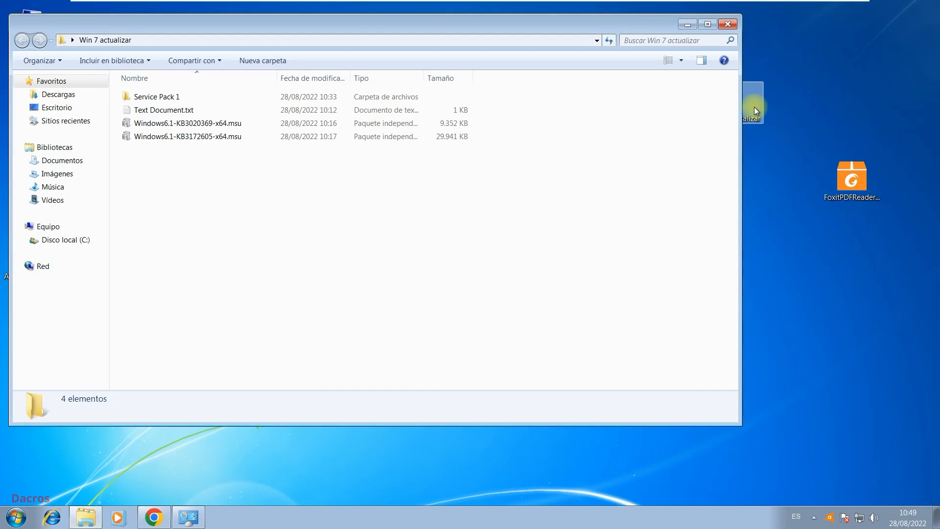
pyautogui.doubleClick(190, 110)
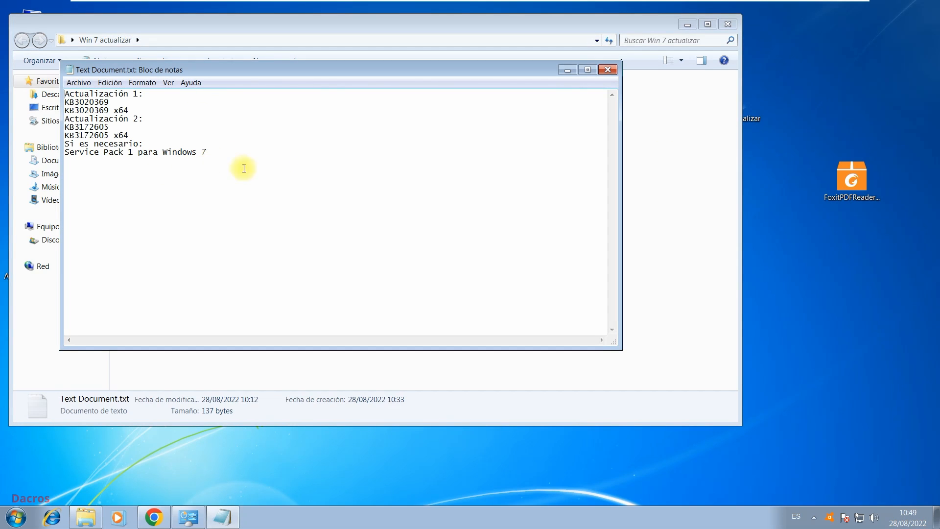
pyautogui.click(728, 24)
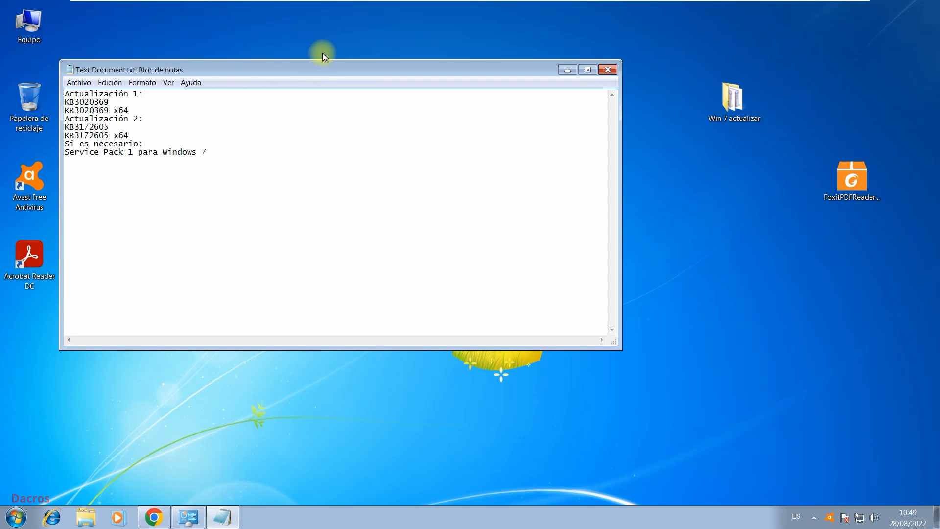
pyautogui.moveTo(321, 68); pyautogui.dragTo(401, 102)
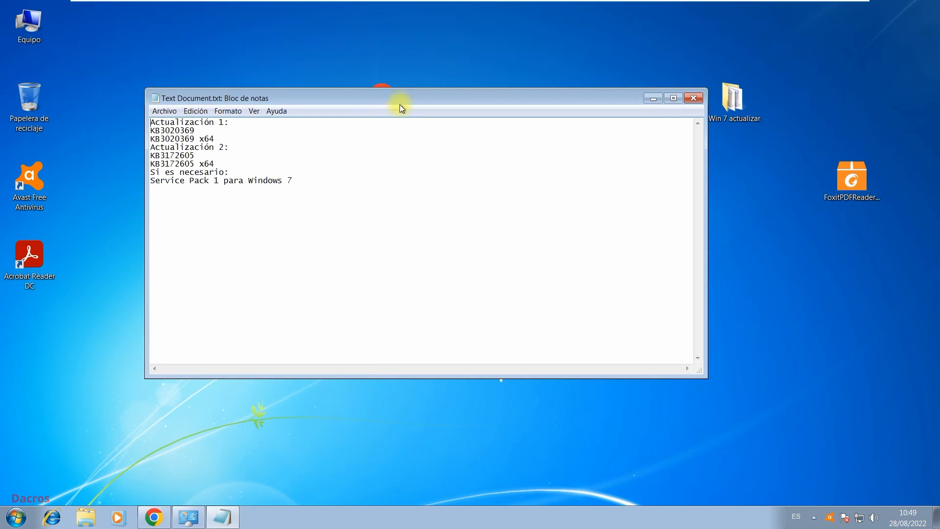
# - Copy the line "Service Pack 1 para Windows 7" from the notes and minimize their window
pyautogui.moveTo(303, 186); pyautogui.dragTo(133, 188)
pyautogui.rightClick(194, 184)
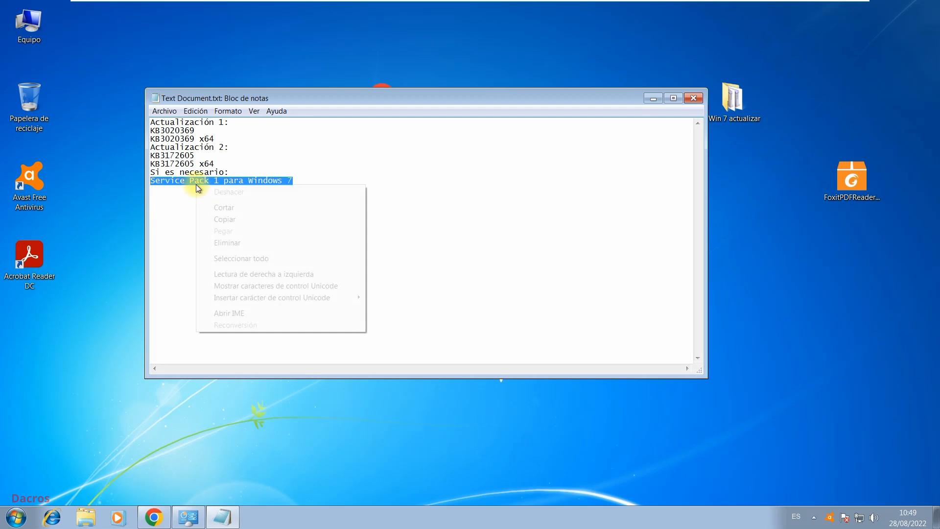
pyautogui.click(223, 220)
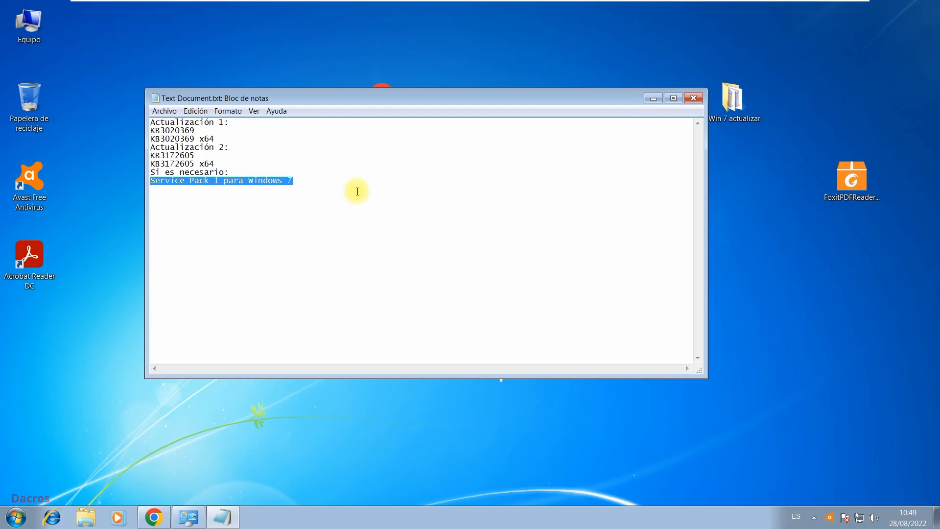
pyautogui.click(653, 98)
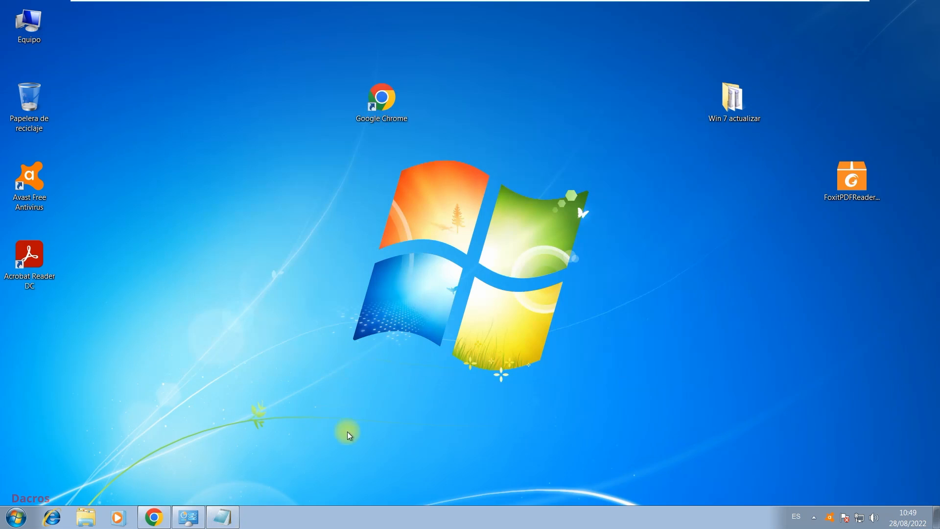
# - Switch to Chrome and search Google for "service pack 1 para windows 7"
pyautogui.click(157, 520)
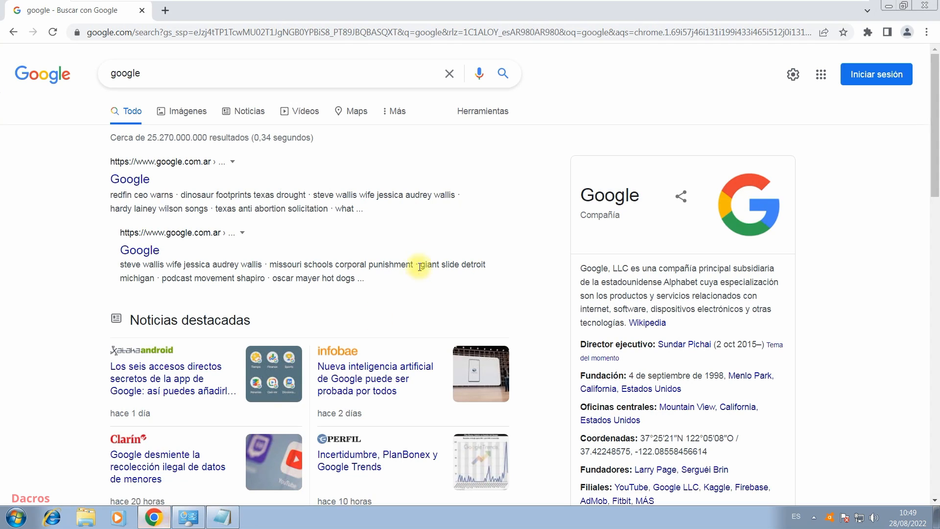
pyautogui.moveTo(107, 74); pyautogui.dragTo(171, 68)
pyautogui.rightClick(145, 71)
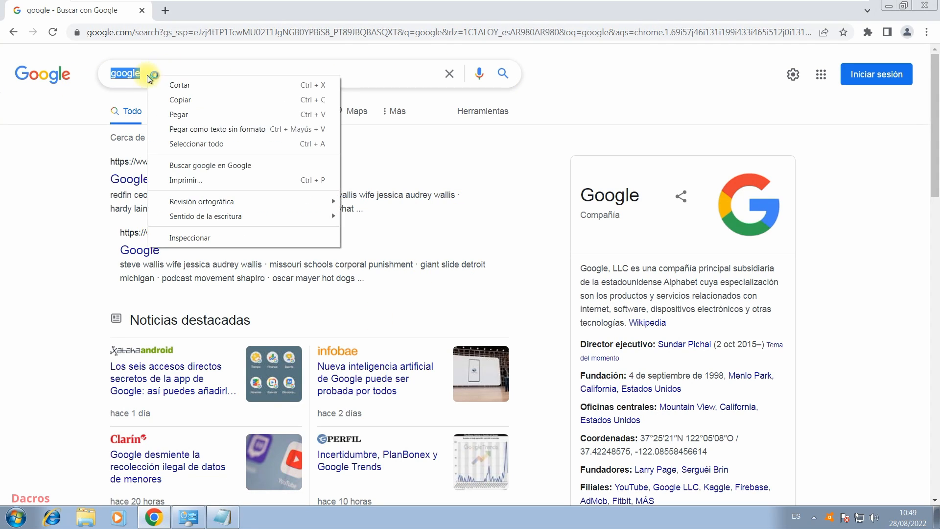
pyautogui.click(175, 116)
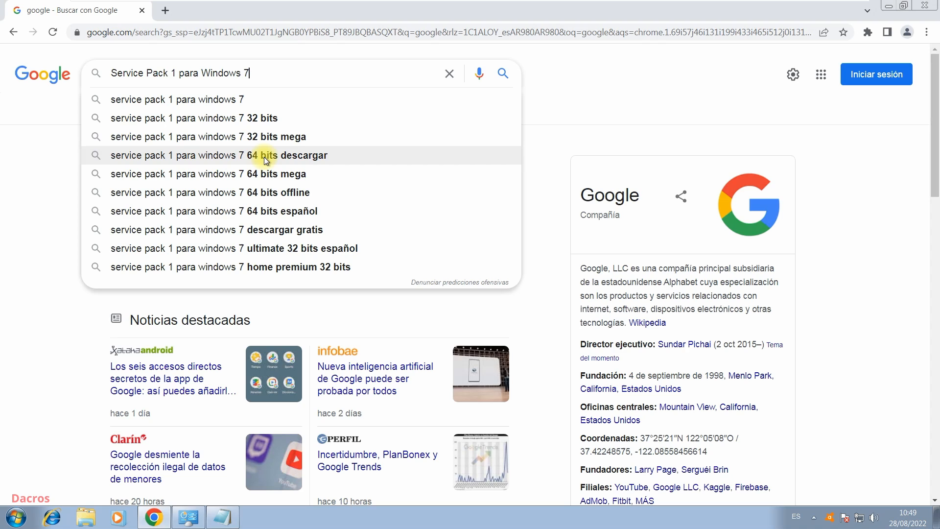
pyautogui.click(230, 99)
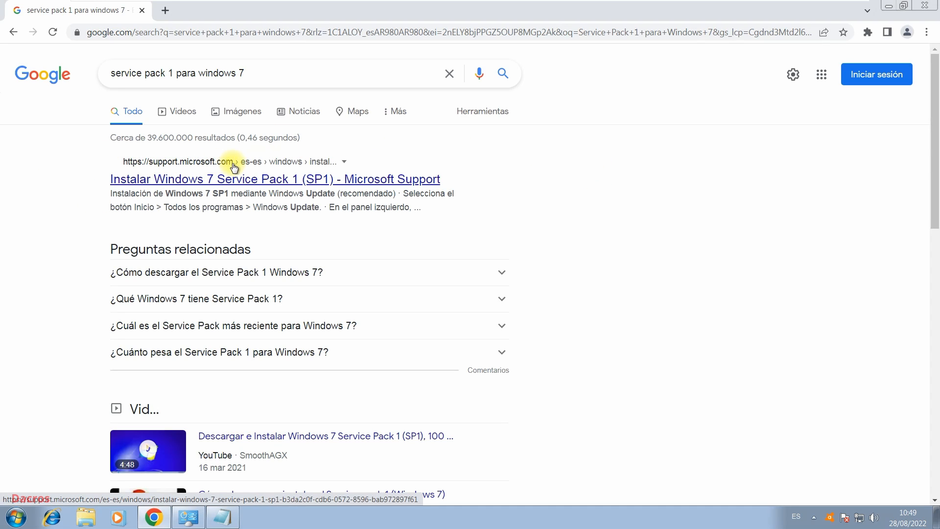
# - Open the Microsoft Support article on installing Windows 7 SP1 and follow its link to the Service Pack 1 download page
pyautogui.click(225, 183)
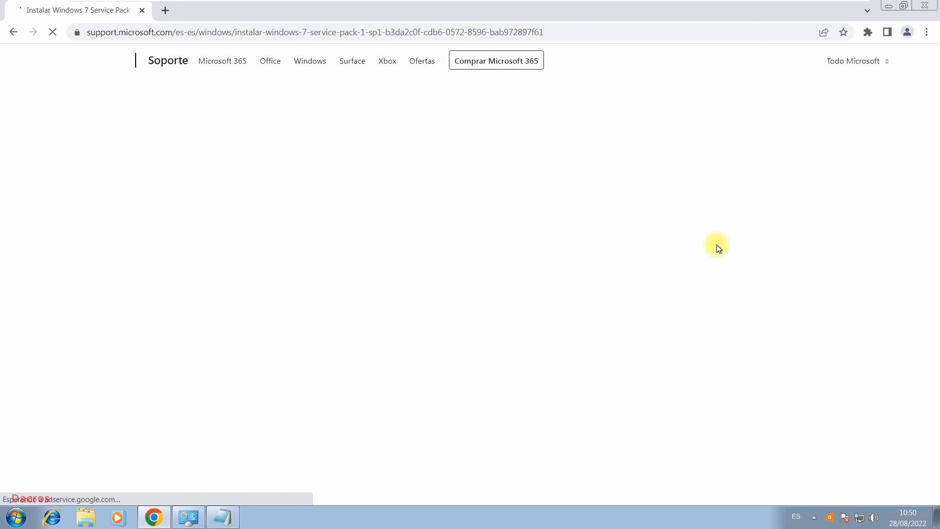
pyautogui.scroll(-15, 719, 246)
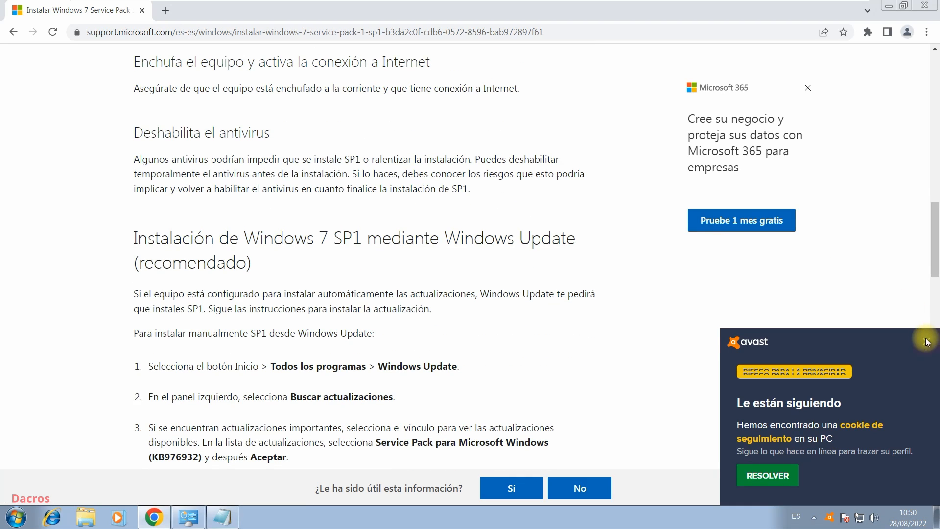
pyautogui.click(926, 341)
pyautogui.scroll(-13, 534, 301)
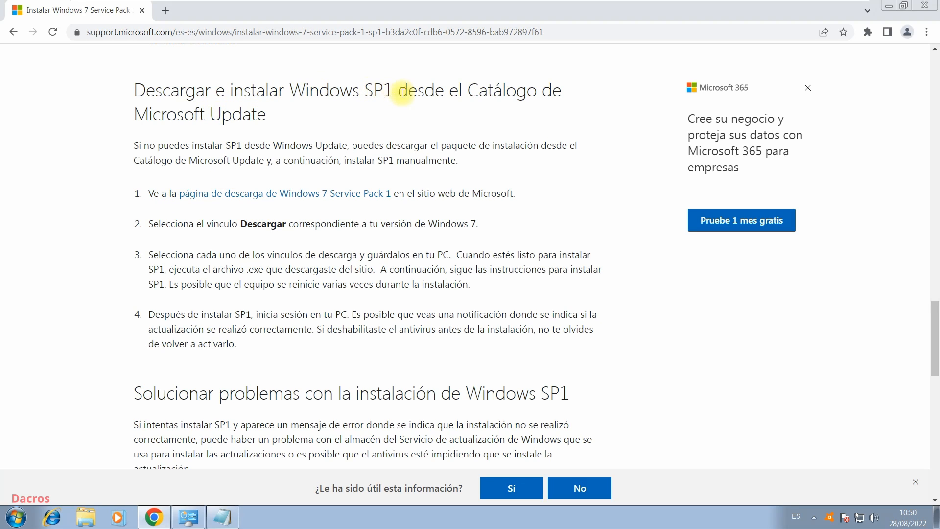
pyautogui.click(261, 193)
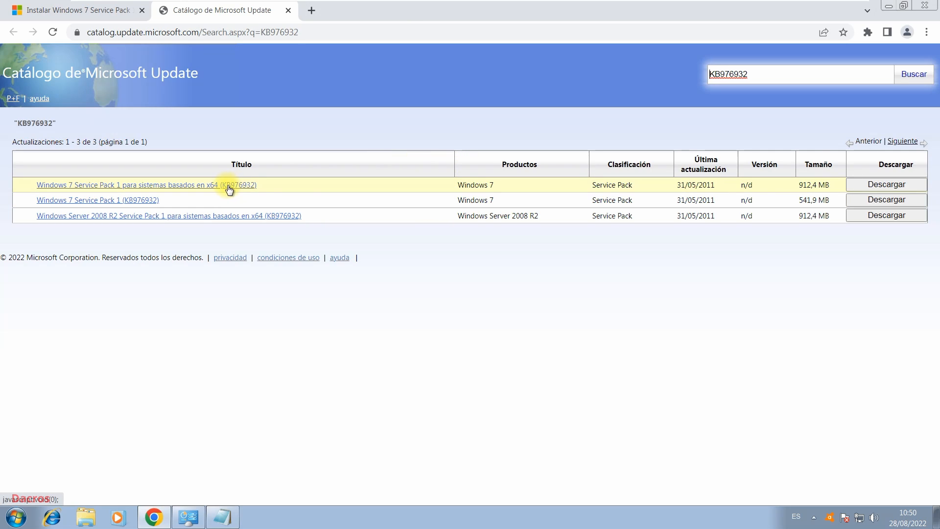
# - View the download links for Windows 7 Service Pack 1 for x64-based systems (KB976932) and close their window
pyautogui.click(885, 184)
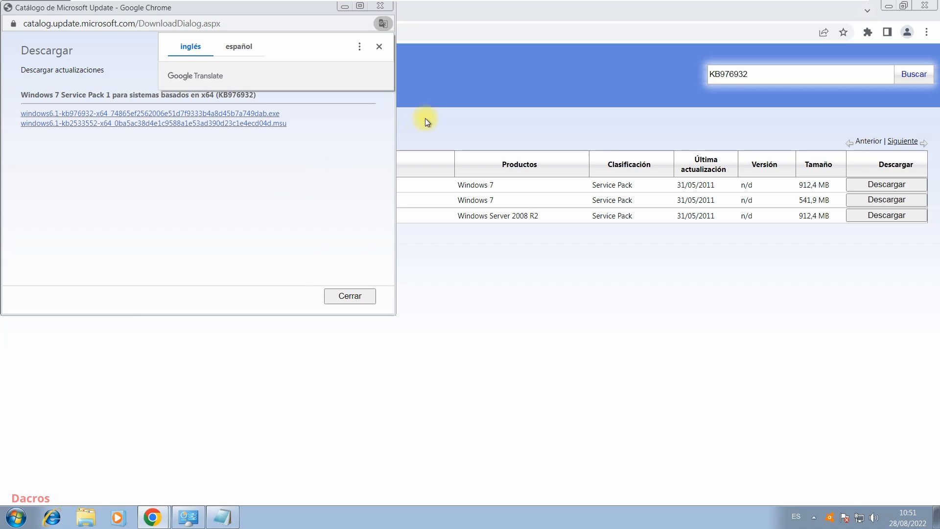
pyautogui.click(380, 8)
pyautogui.click(379, 7)
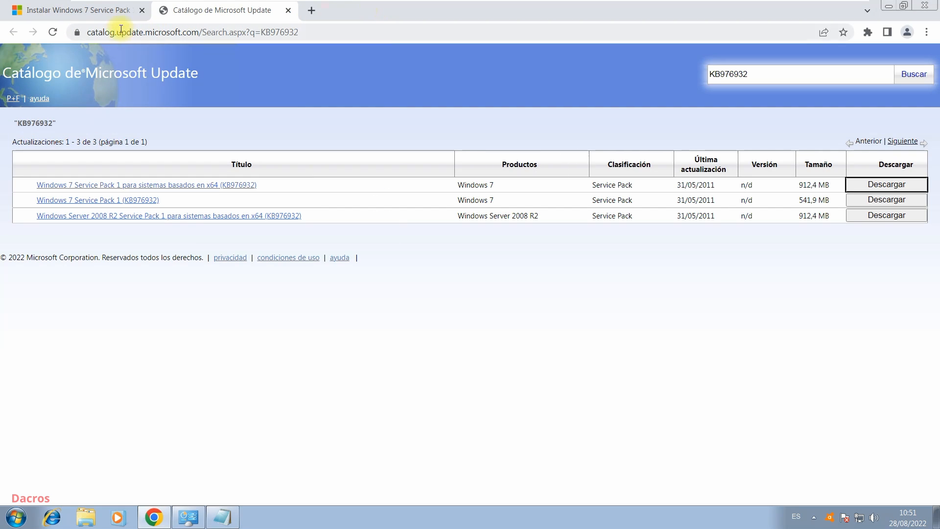
# - Switch to the notes and copy the line "KB3020369 x64"
pyautogui.click(219, 525)
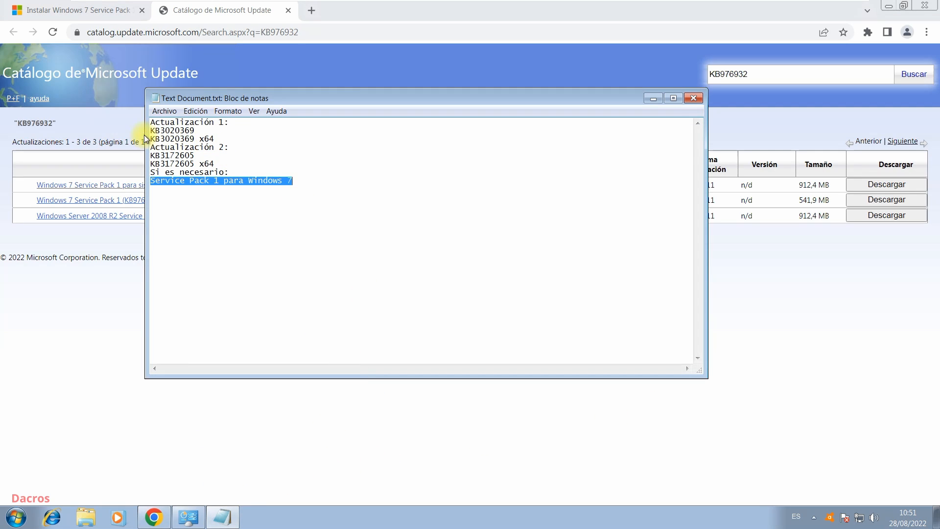
pyautogui.moveTo(216, 140); pyautogui.dragTo(154, 142)
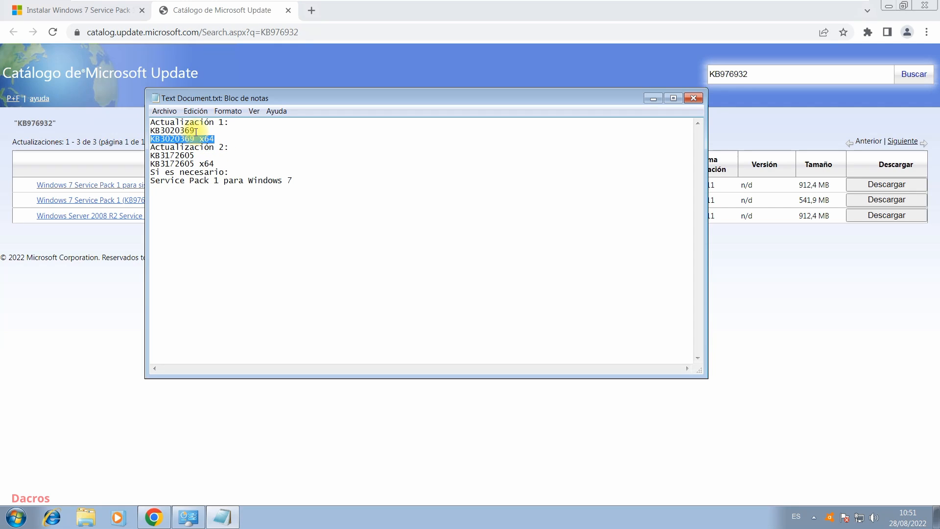
pyautogui.rightClick(189, 140)
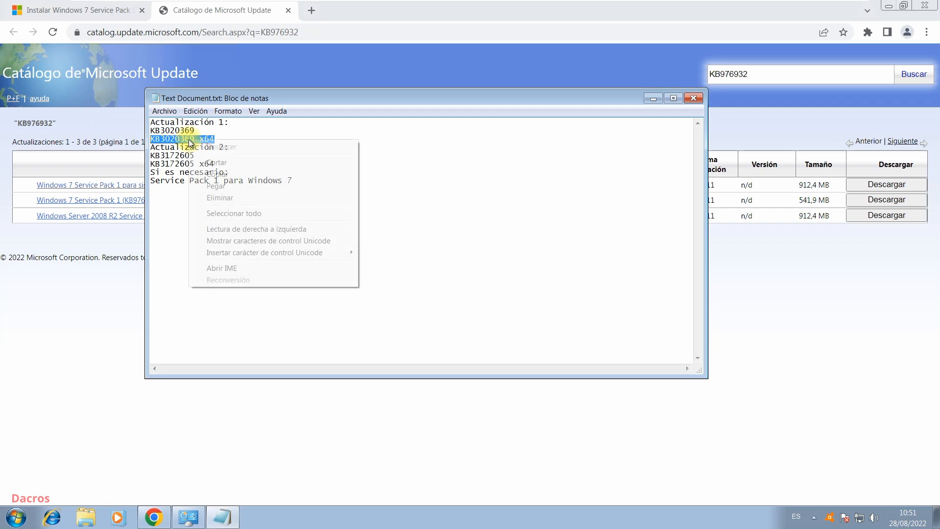
pyautogui.click(218, 174)
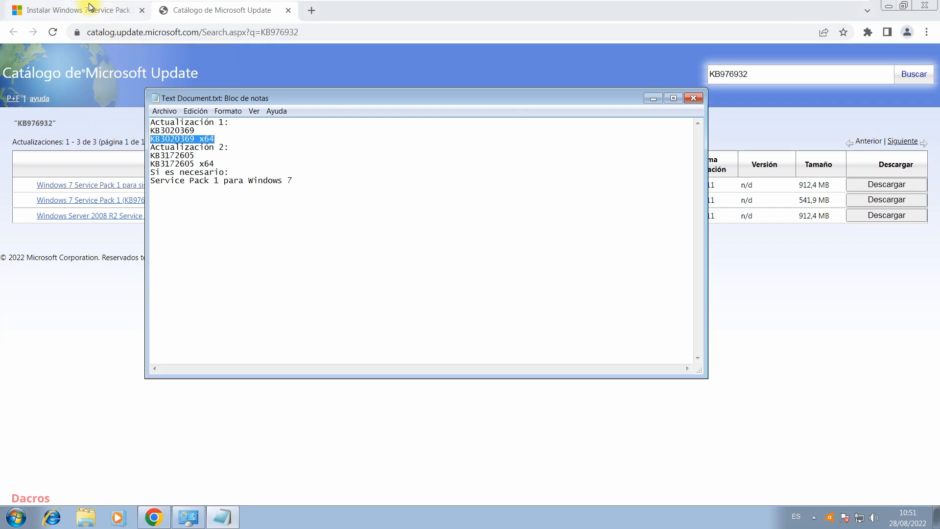
# - Return to the Microsoft Support tab in Chrome and use it to search Google for the copied text "KB3020369 x64"
pyautogui.click(78, 10)
pyautogui.scroll(8, 228, 73)
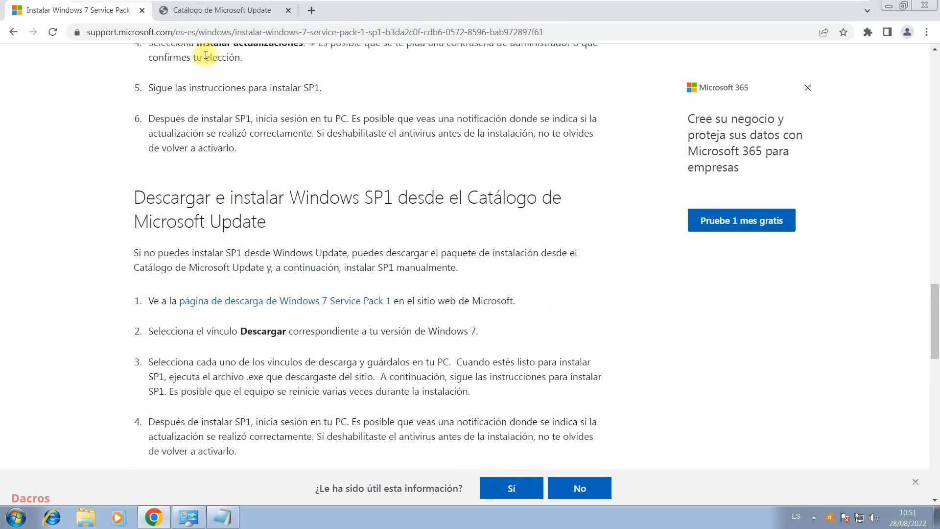
pyautogui.click(215, 32)
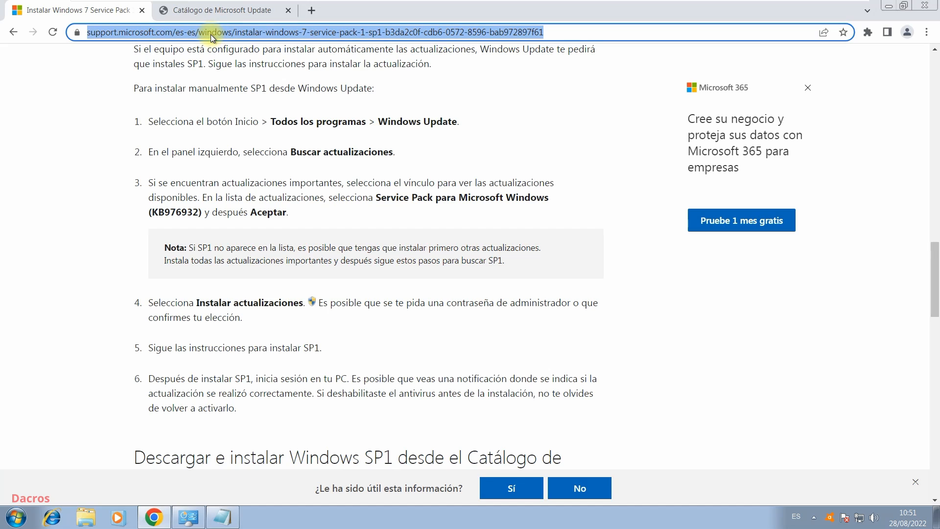
pyautogui.write('google')
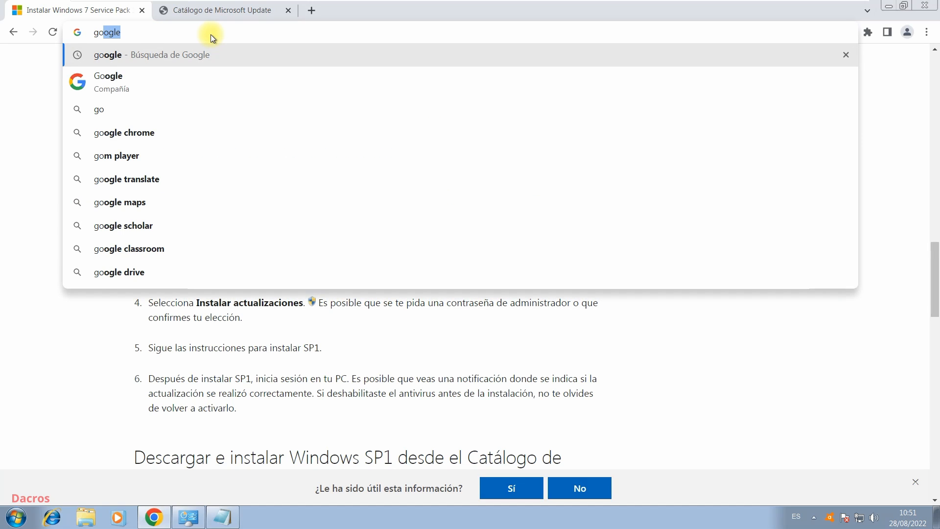
pyautogui.press('Return')
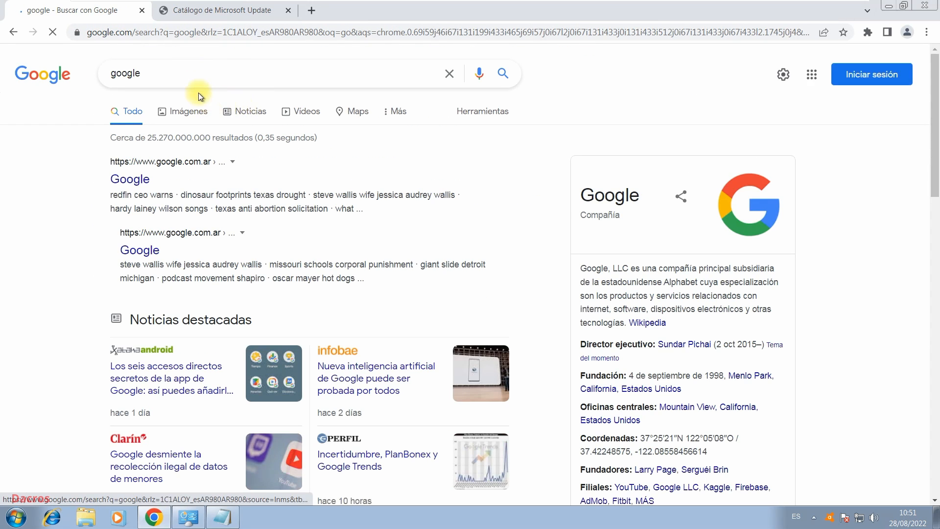
pyautogui.doubleClick(120, 73)
pyautogui.rightClick(134, 73)
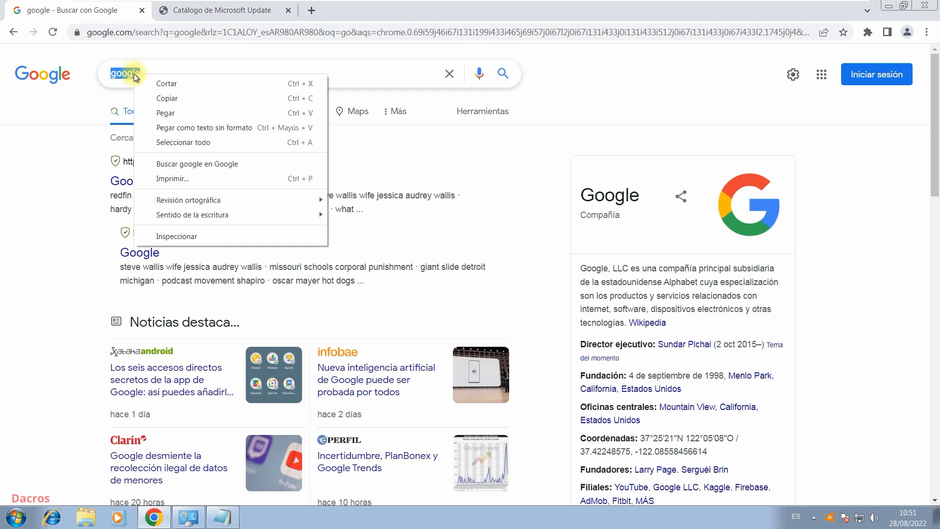
pyautogui.click(168, 114)
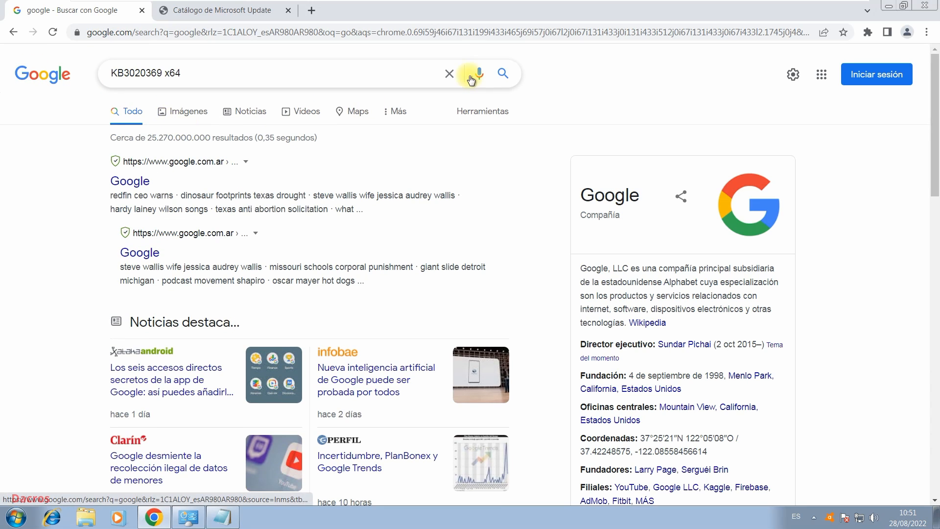
pyautogui.click(503, 73)
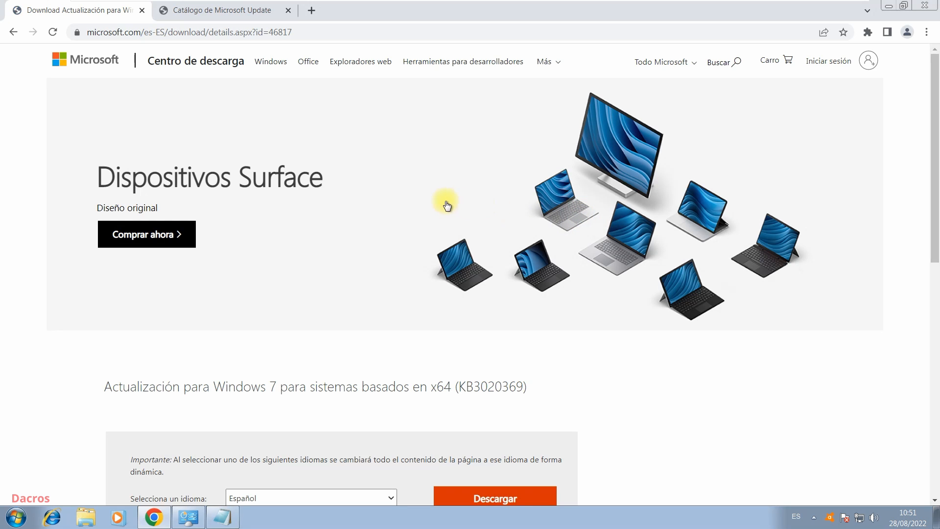
# - Download the KB3020369 update for x64-based Windows 7 in Spanish from the Microsoft page and show the file in its folder
pyautogui.scroll(-5, 466, 208)
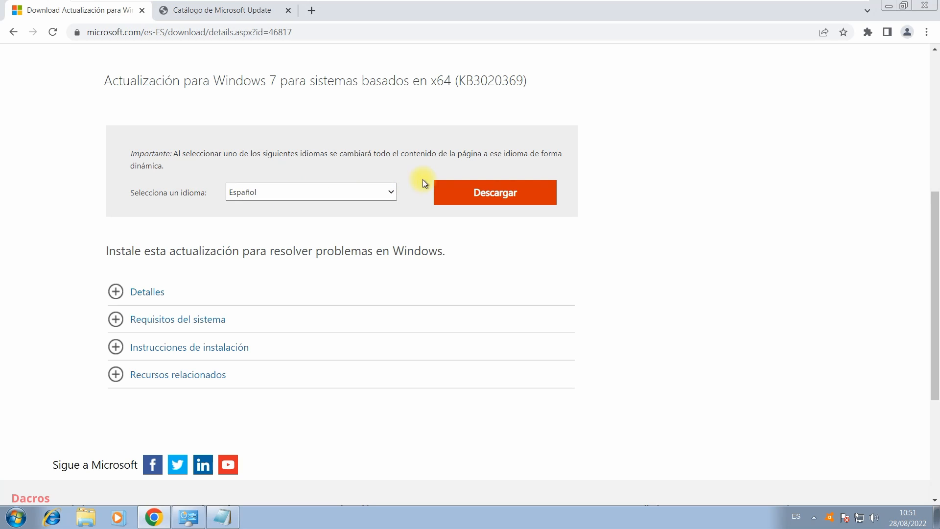
pyautogui.click(503, 196)
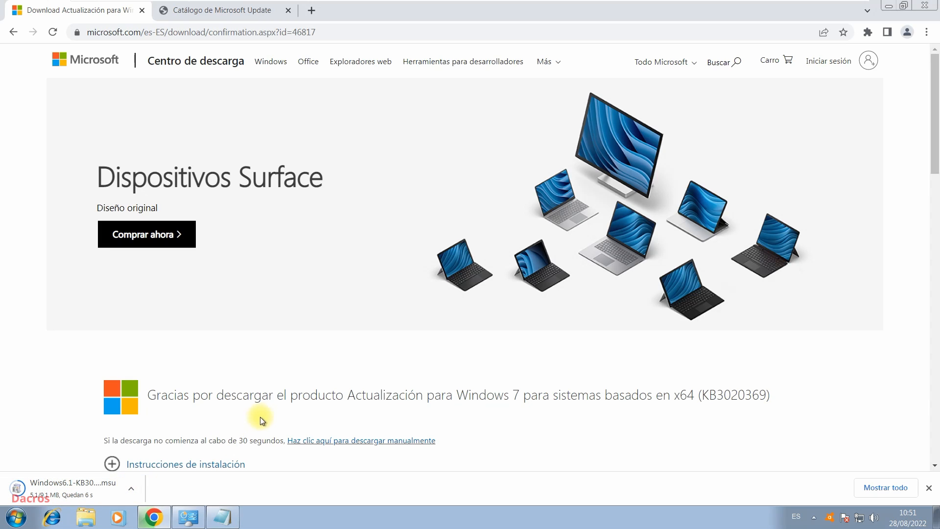
pyautogui.click(131, 491)
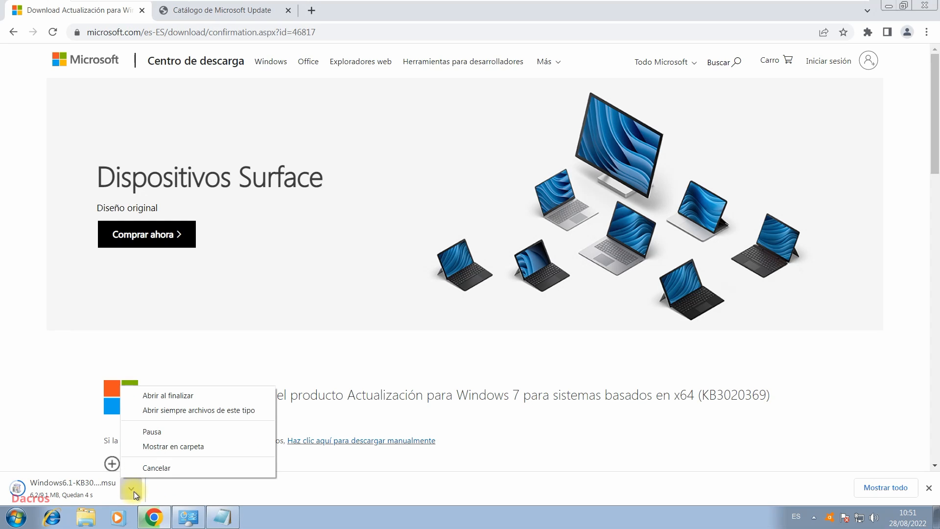
pyautogui.click(202, 446)
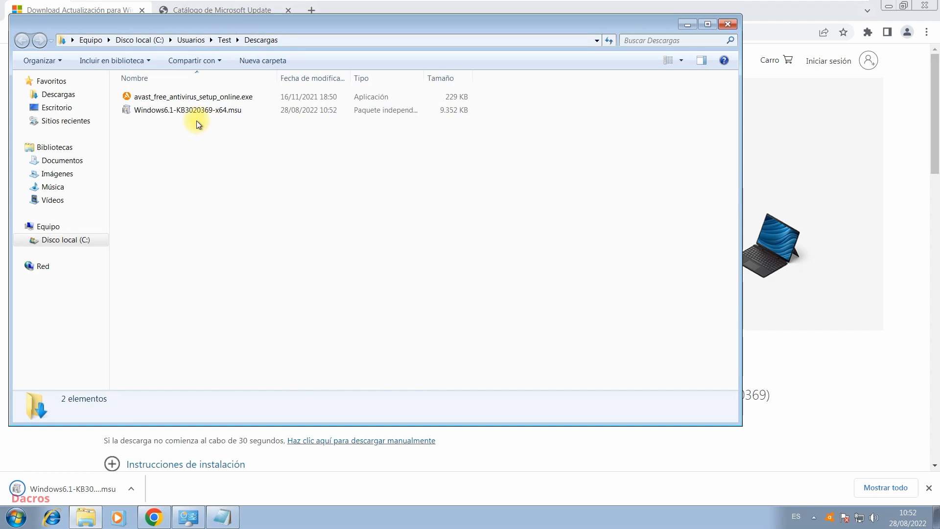
# - Close the Descargas folder window and go back to the Google results for "KB3020369 x64"
pyautogui.click(726, 25)
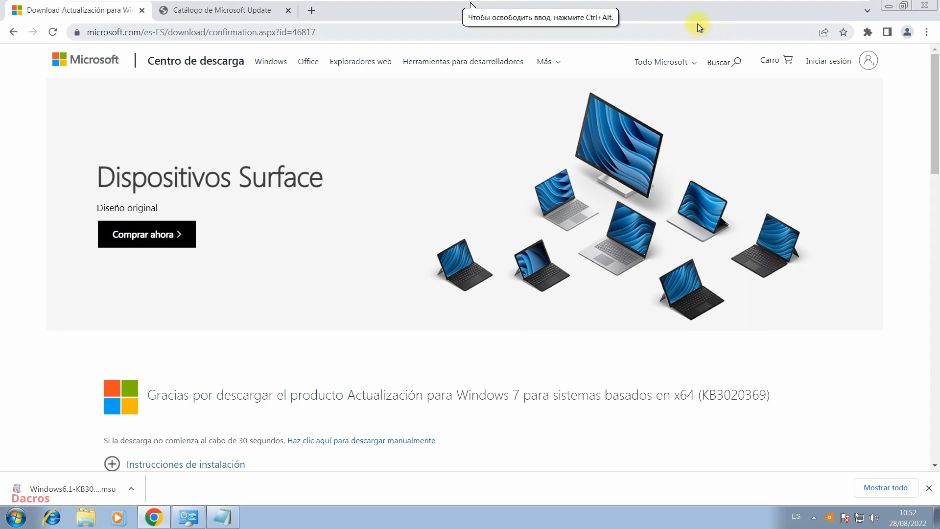
pyautogui.click(13, 34)
pyautogui.click(11, 38)
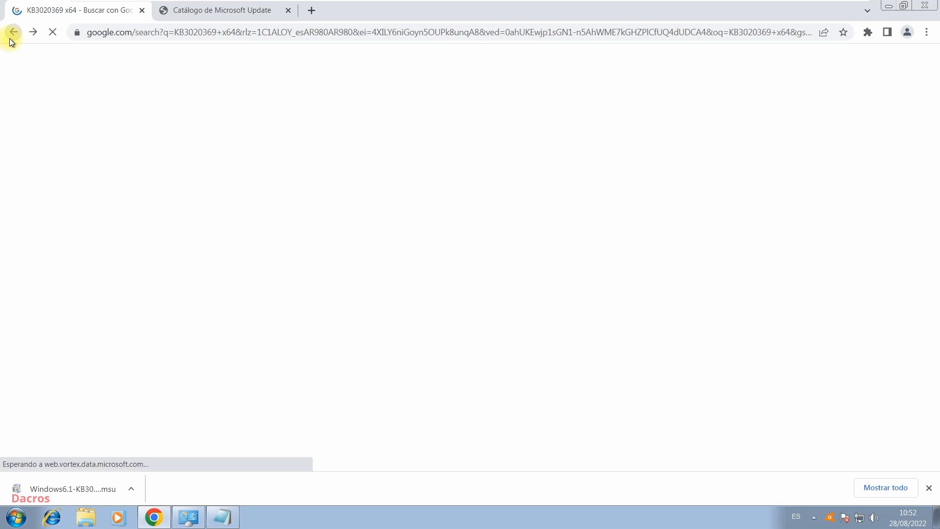
# - Switch to the notes in Notepad and copy the line "KB3172605 x64"
pyautogui.click(223, 517)
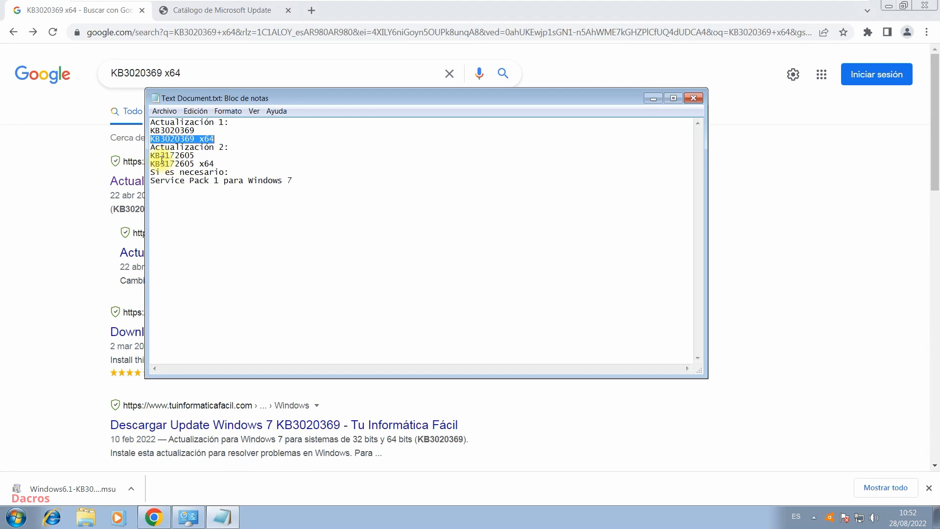
pyautogui.moveTo(216, 164); pyautogui.dragTo(142, 167)
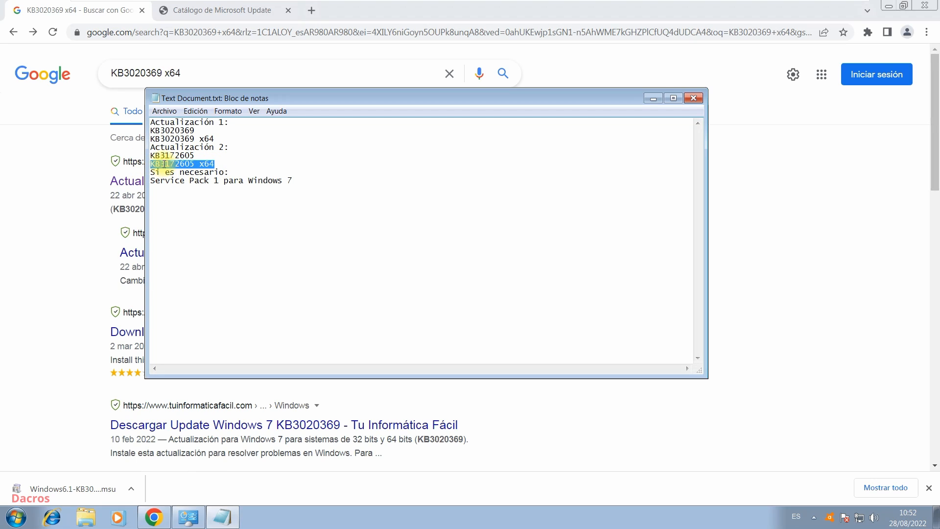
pyautogui.rightClick(165, 164)
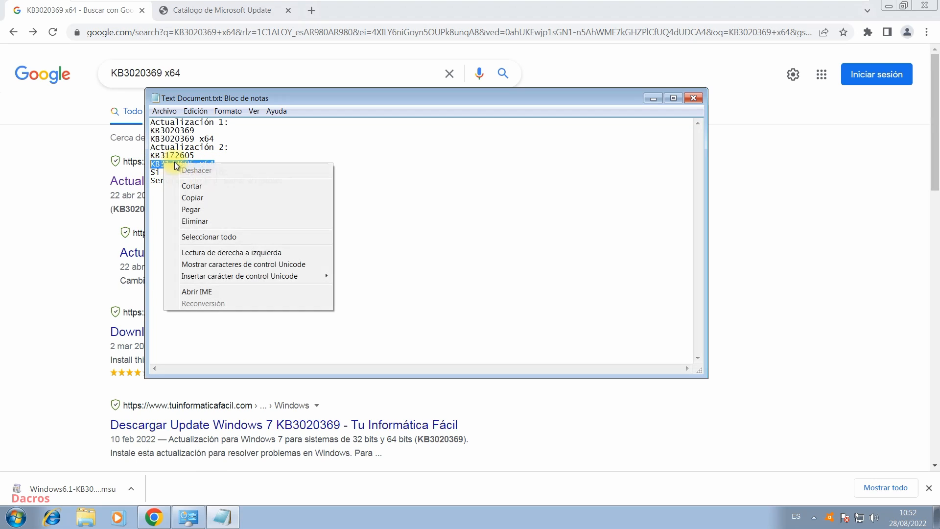
pyautogui.click(196, 198)
# - Replace the Google query in Chrome with the copied text "KB3172605 x64" and run the search
pyautogui.click(221, 75)
pyautogui.moveTo(221, 75); pyautogui.dragTo(79, 82)
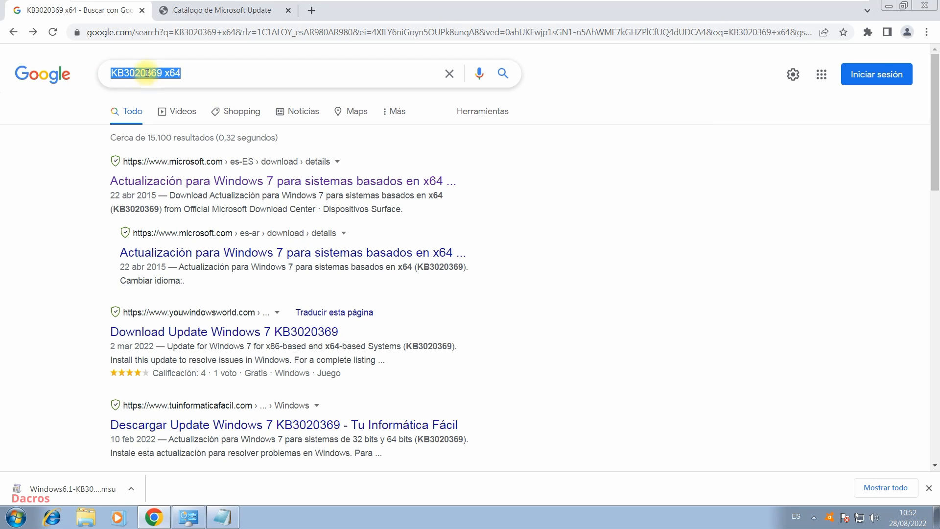
pyautogui.rightClick(166, 74)
pyautogui.click(180, 114)
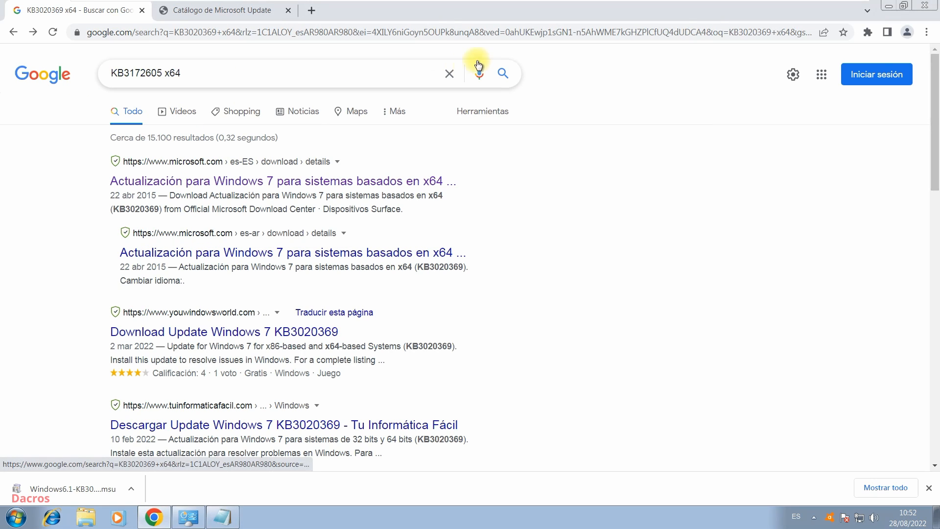
pyautogui.click(503, 73)
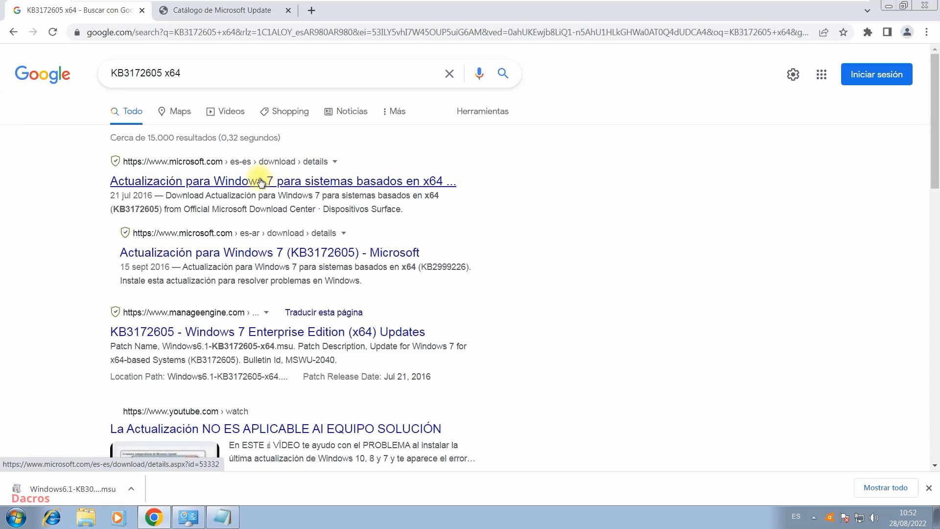
# - Open Microsoft's es-es download page for KB3172605 for x64-based Windows 7 and download the update in Spanish
pyautogui.click(202, 181)
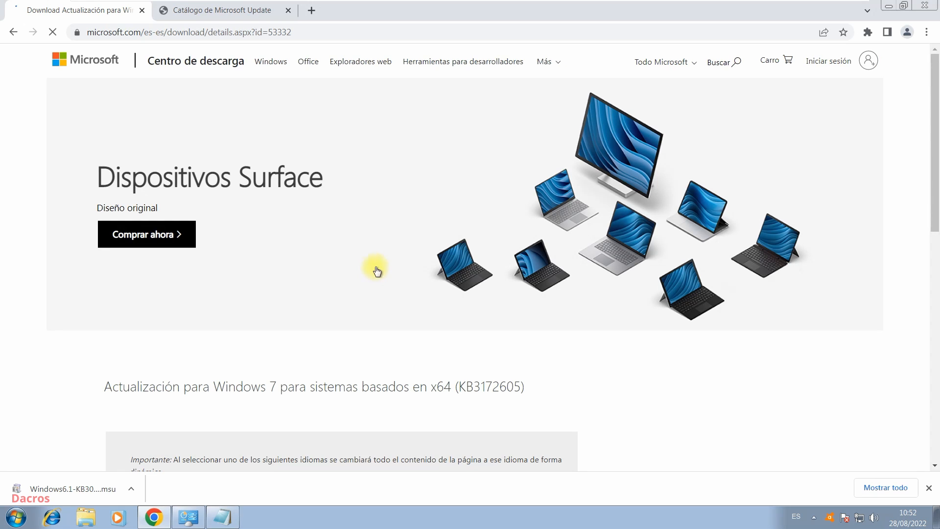
pyautogui.scroll(-8, 316, 257)
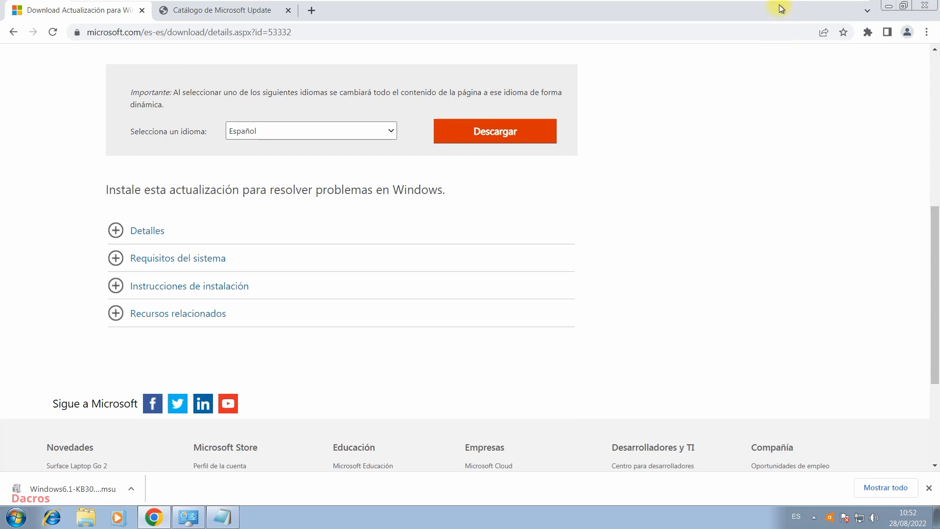
pyautogui.click(508, 133)
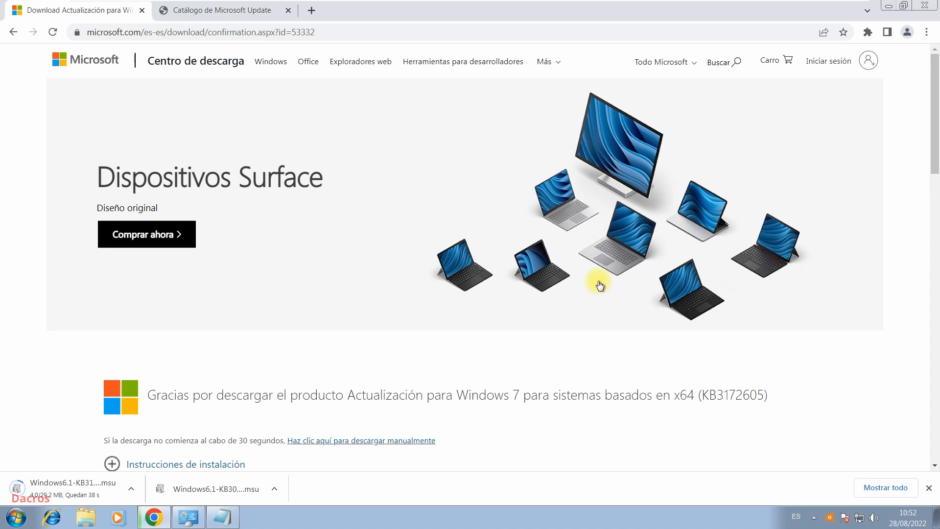
# - Exit Chrome despite the download in progress and switch to the Windows Update window to check its download progress
pyautogui.click(926, 10)
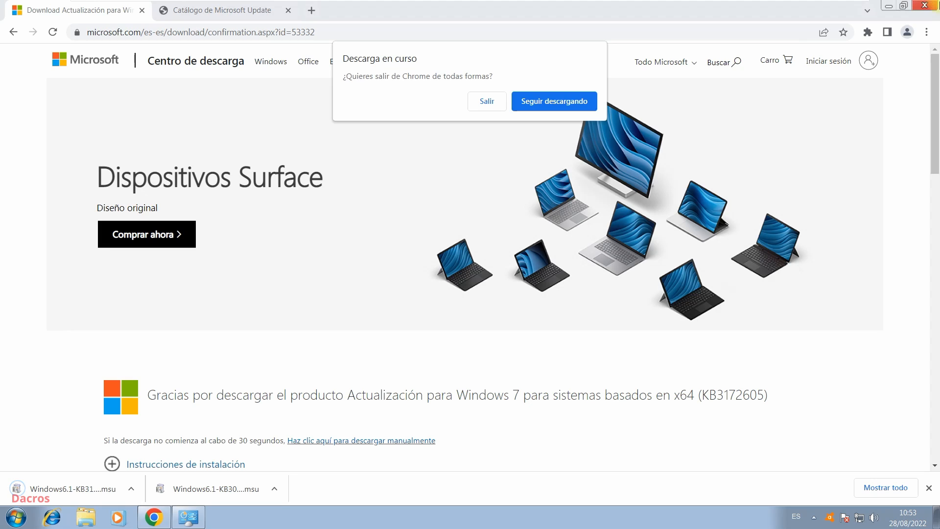
pyautogui.click(487, 105)
pyautogui.click(189, 516)
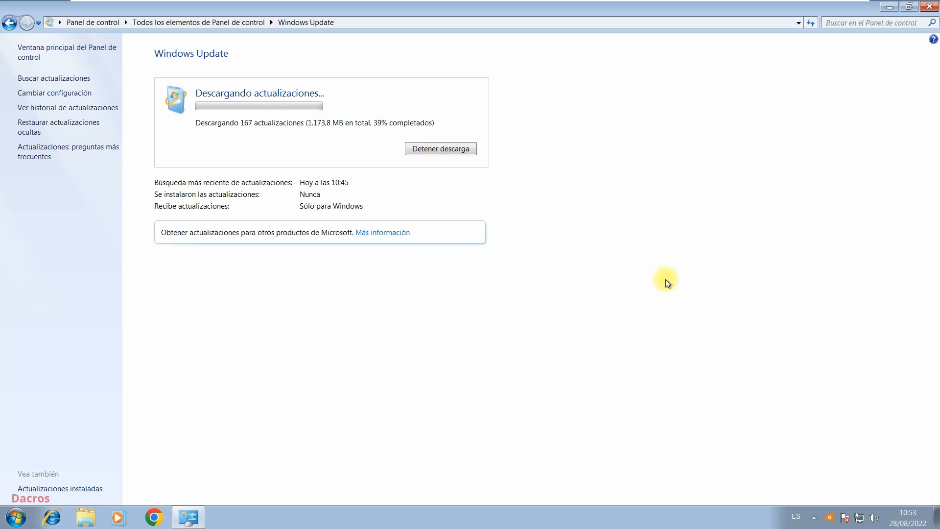